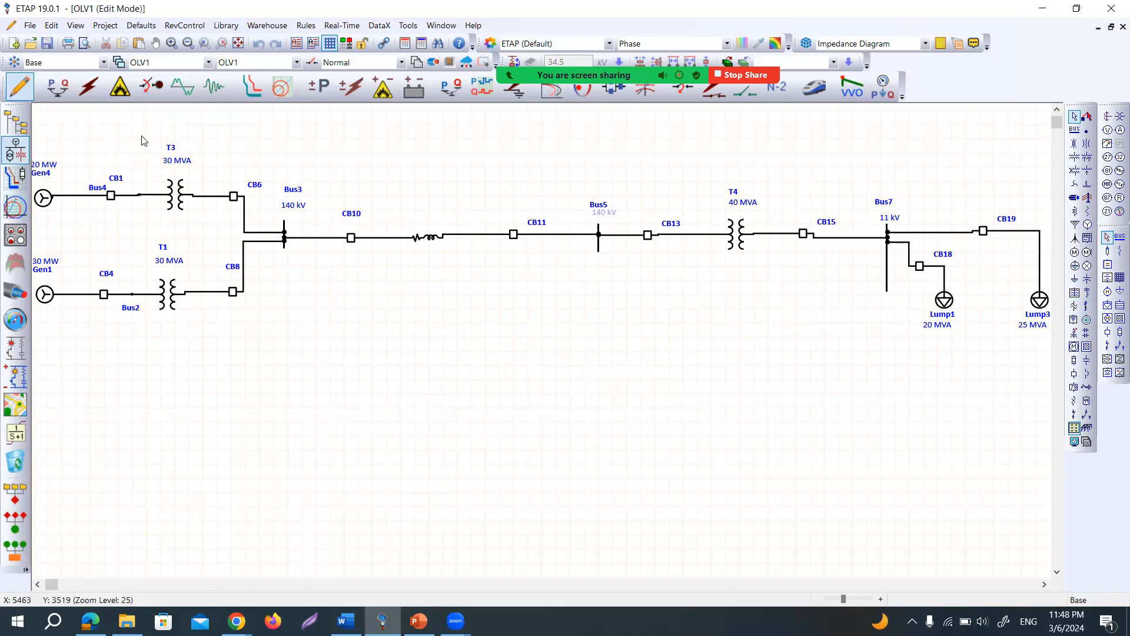
Run a load flow analysis on the network to view its results, and return to edit mode.
{"action": "left_click", "coordinate": [58, 87]}
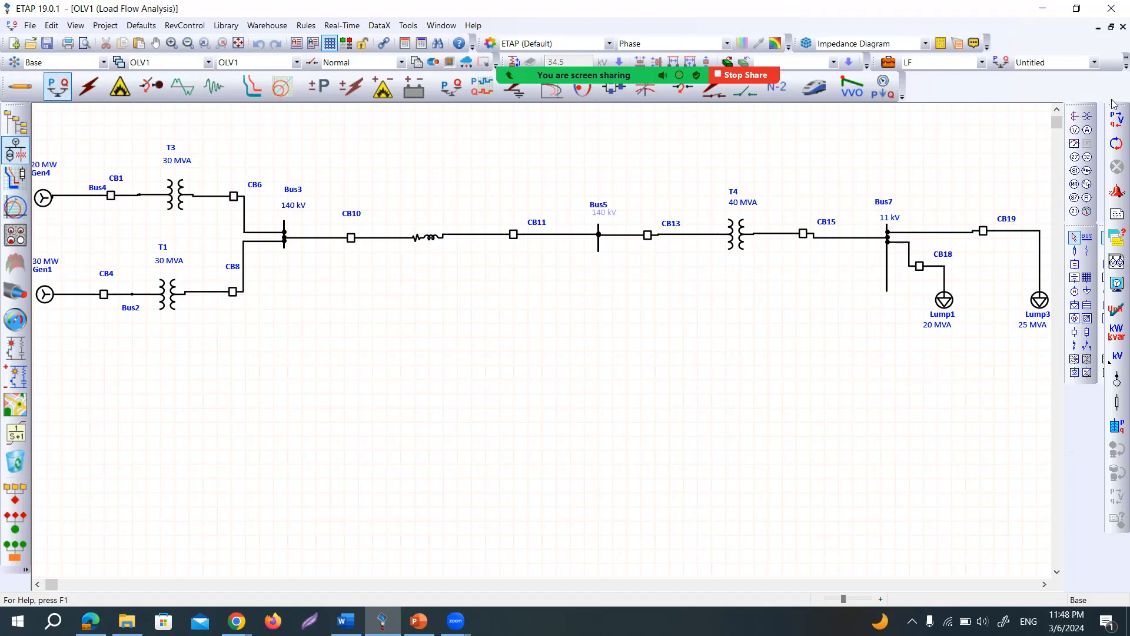
{"action": "left_click", "coordinate": [1114, 124]}
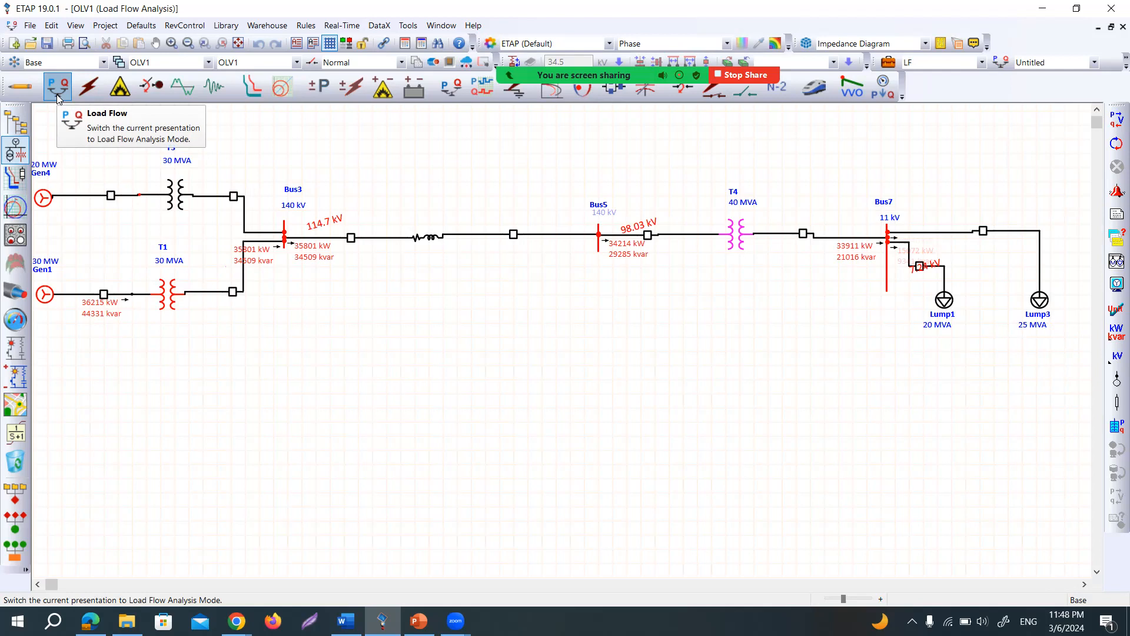
{"action": "left_click", "coordinate": [26, 94]}
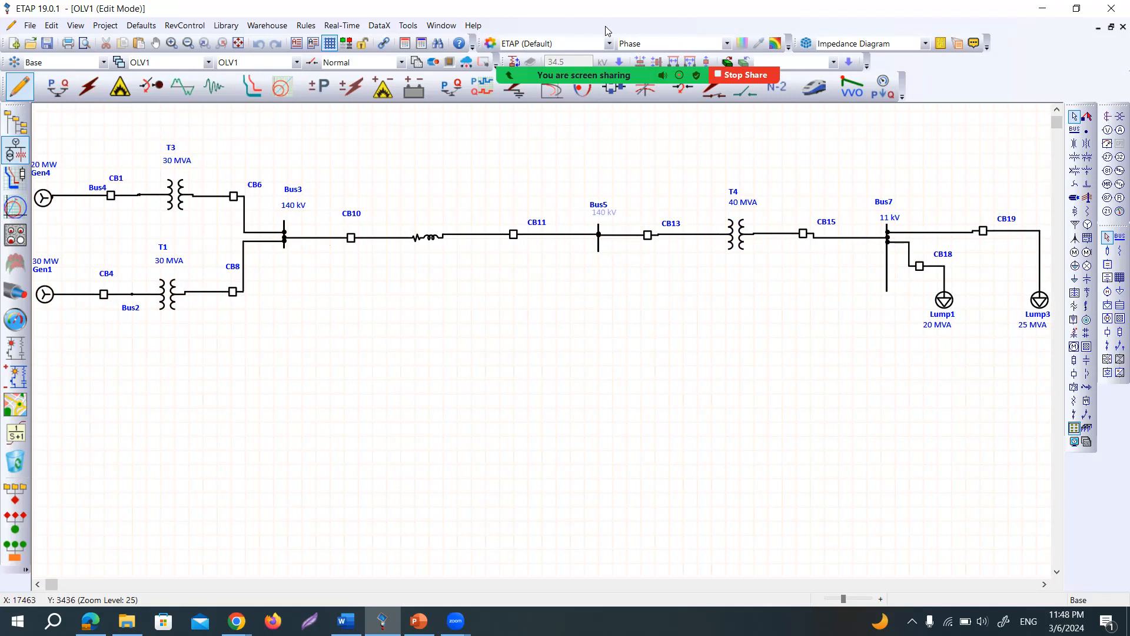
Place a vertical two-winding transformer below and beside Bus7, between T4 and Lump1.
{"action": "left_click", "coordinate": [888, 277]}
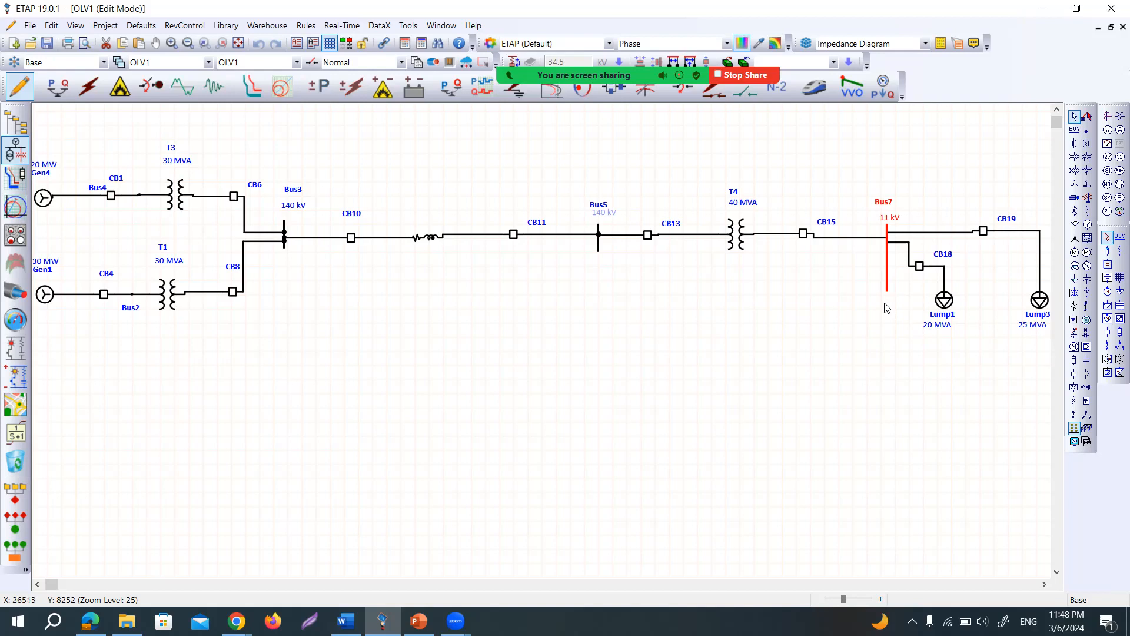
{"action": "left_click", "coordinate": [844, 309]}
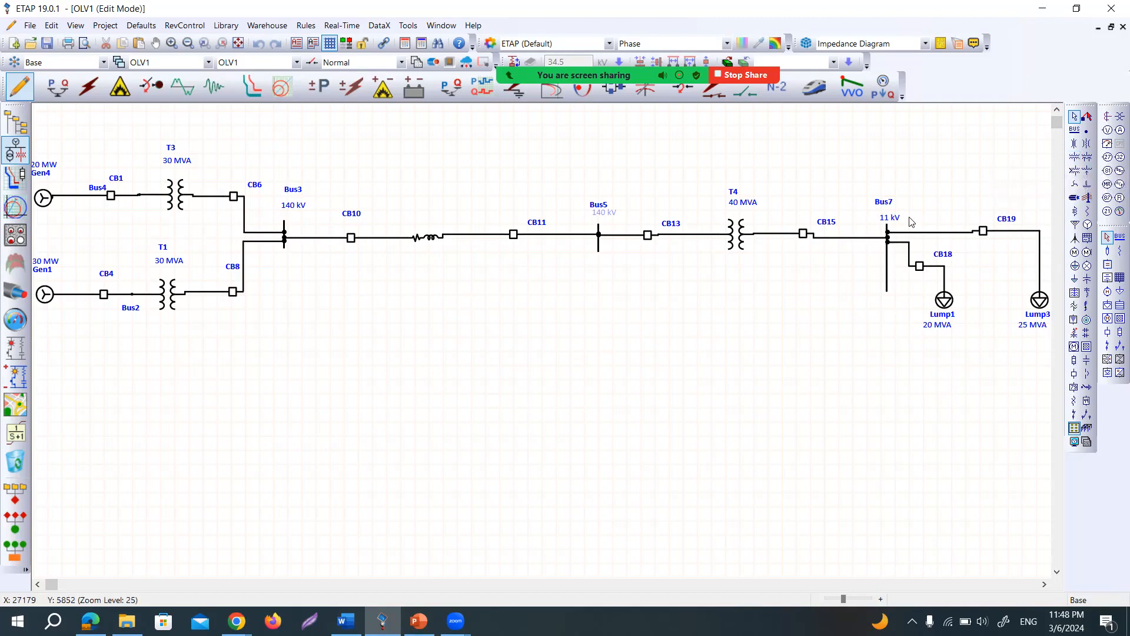
{"action": "left_click", "coordinate": [1086, 156]}
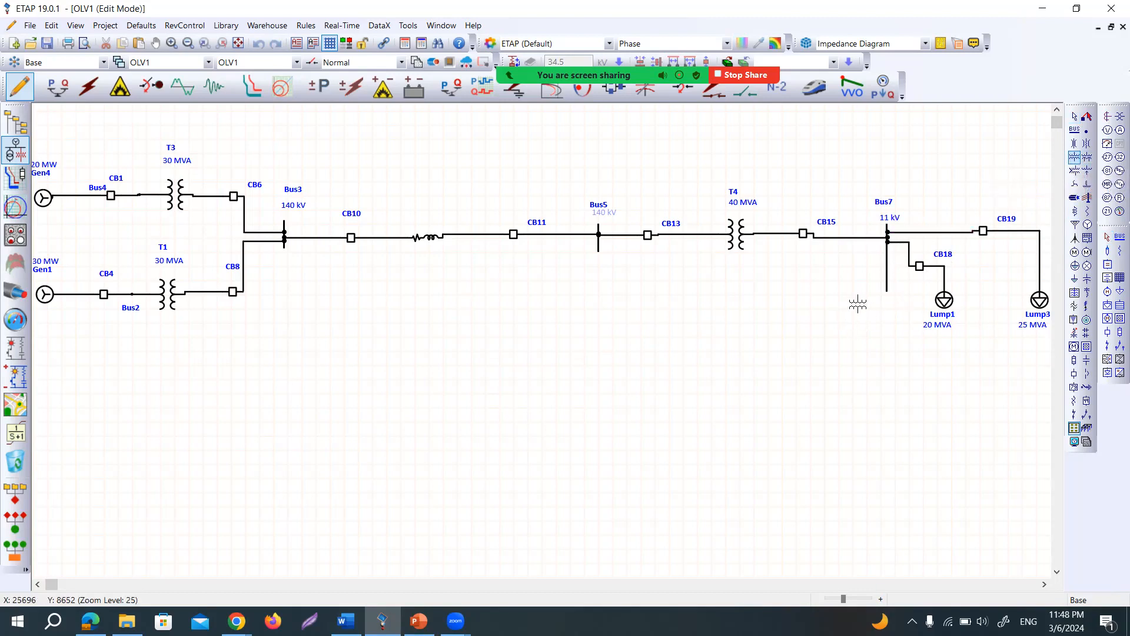
{"action": "left_click", "coordinate": [843, 308]}
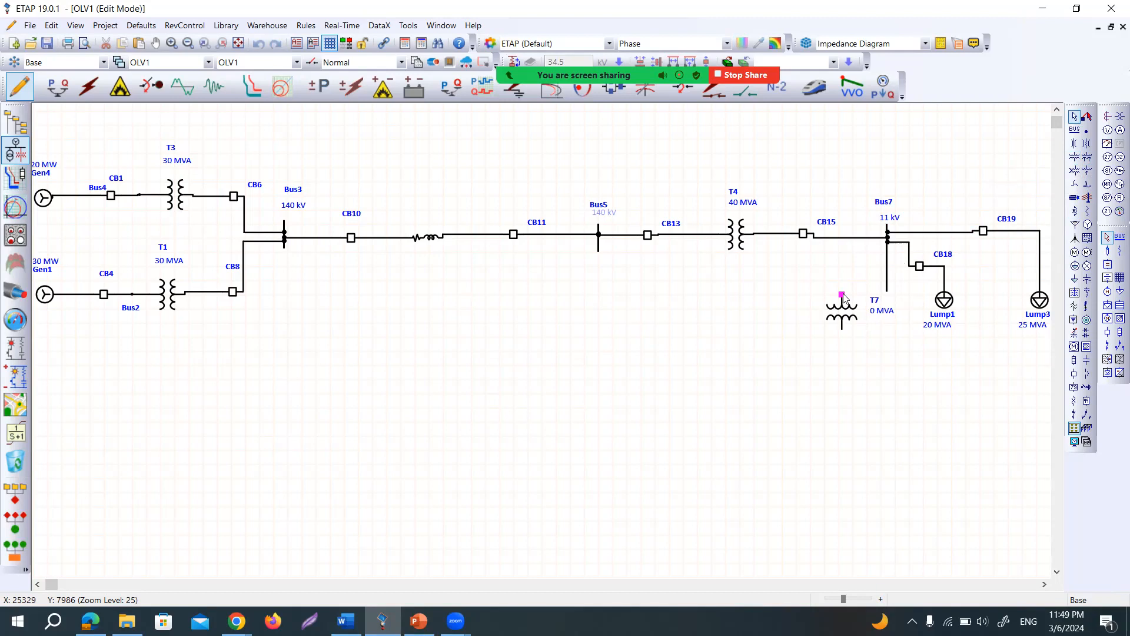
{"action": "left_click", "coordinate": [843, 318]}
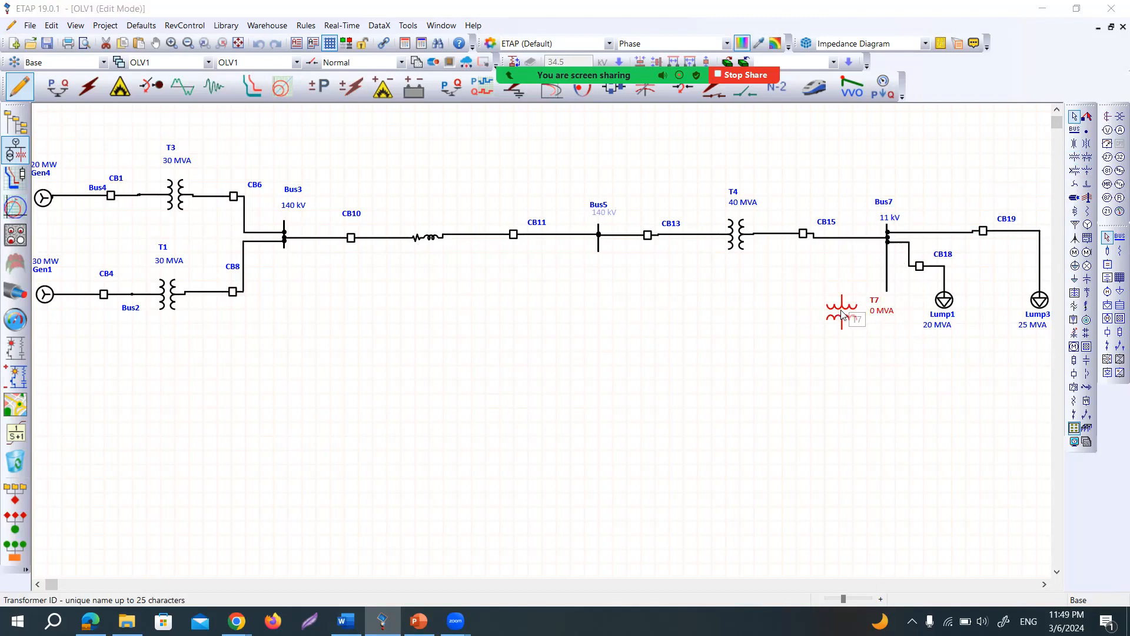
Set transformer T7's primary voltage to 11 kV, its secondary voltage to 0.45 kV and its rated power to 100 MVA.
{"action": "double_click", "coordinate": [842, 314]}
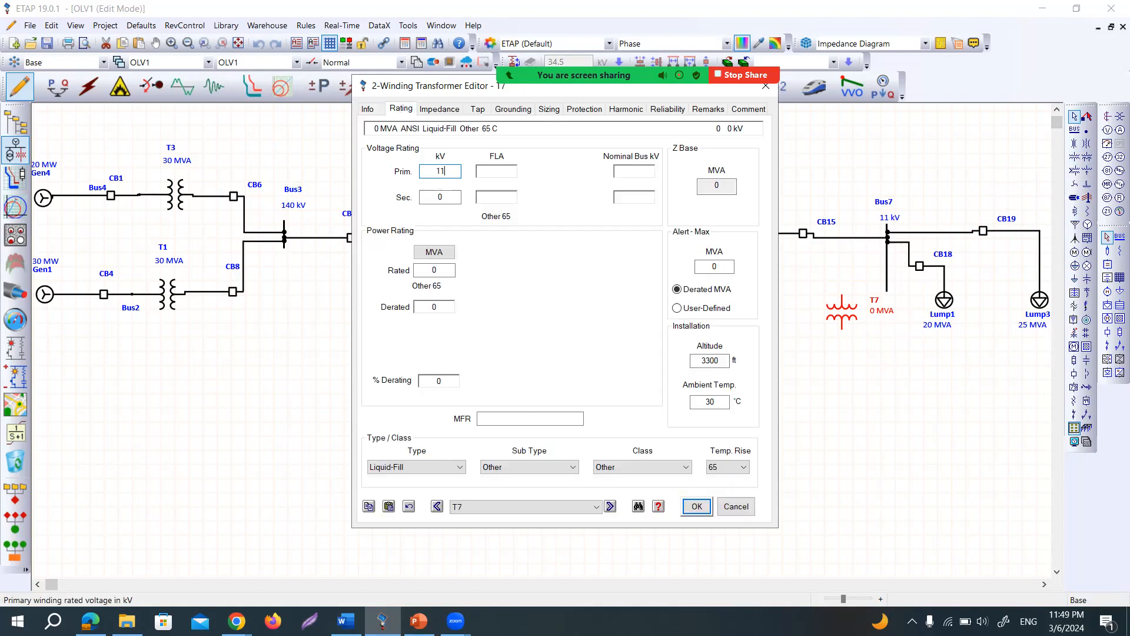
{"action": "left_click", "coordinate": [442, 198]}
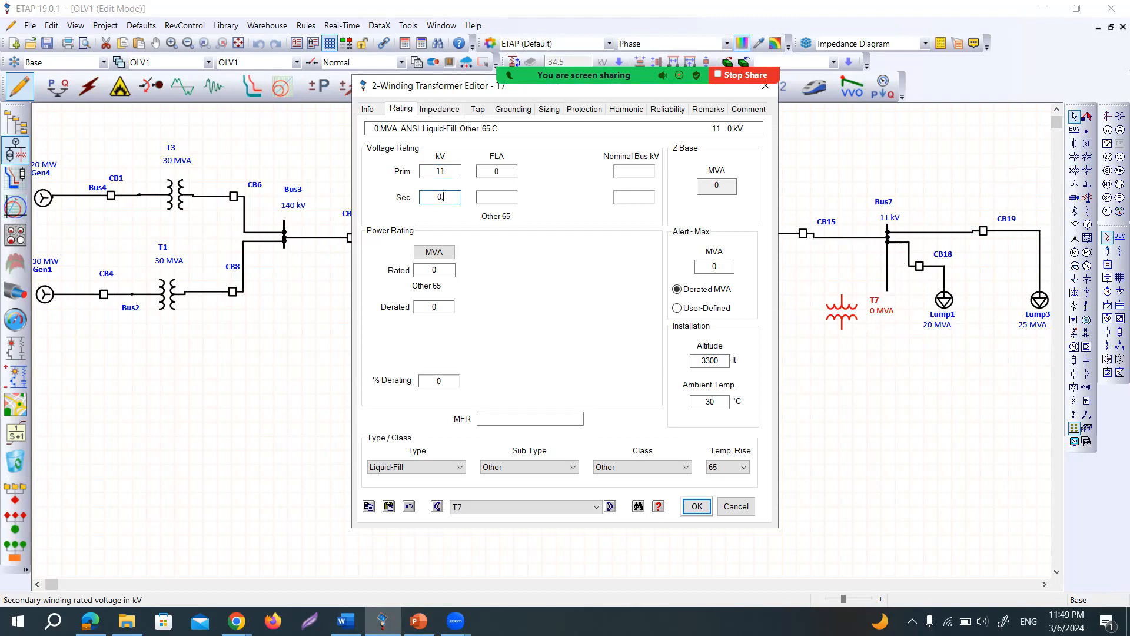
{"action": "type", "text": "0.450"}
{"action": "left_click", "coordinate": [434, 269]}
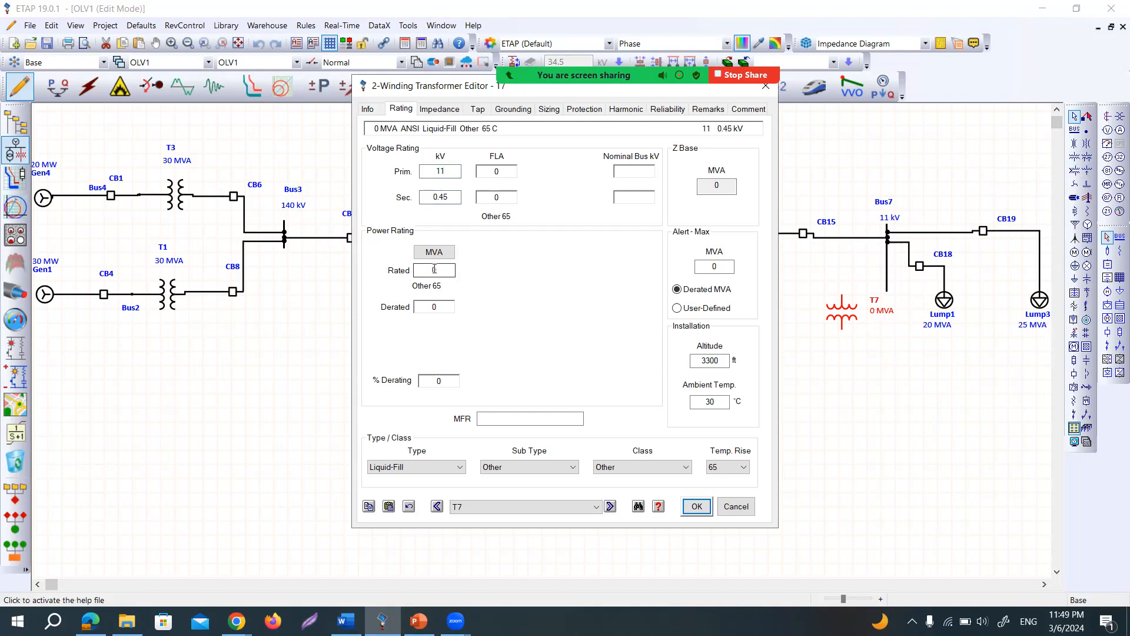
{"action": "type", "text": "11"}
{"action": "key", "text": "Tab"}
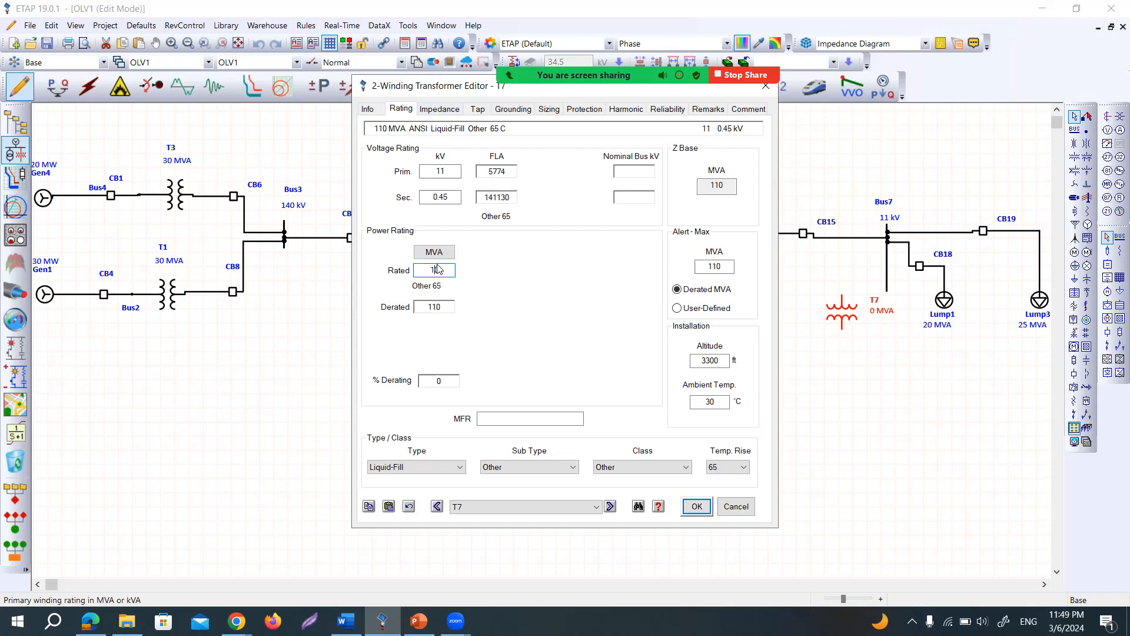
{"action": "type", "text": "0"}
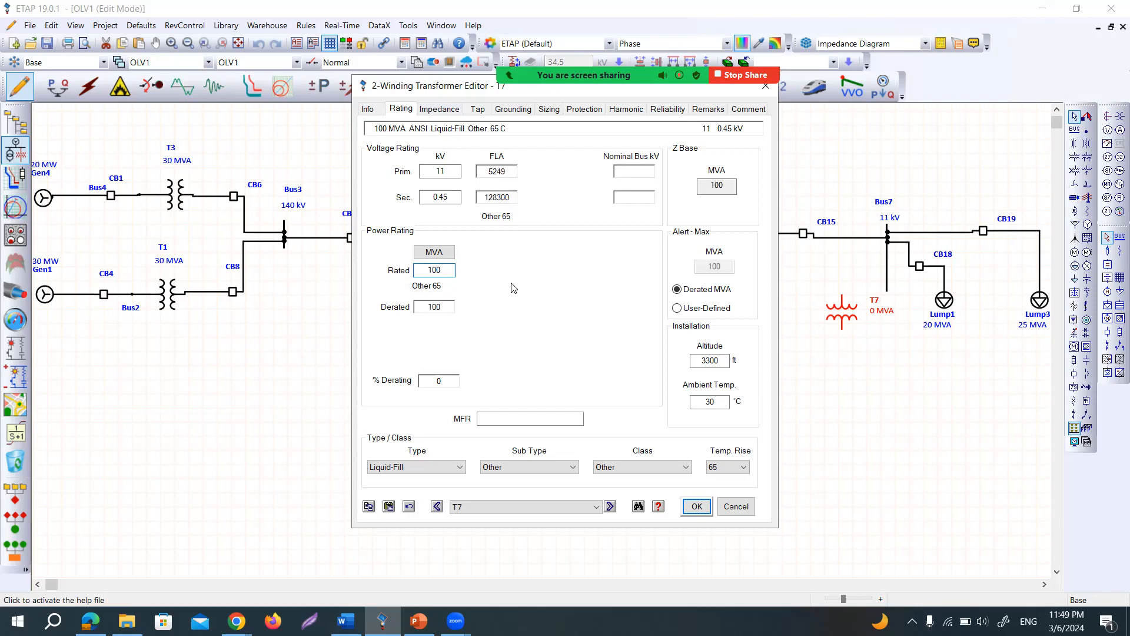
Apply the typical Z and X/R impedances and typical no-load test values to transformer T7, and save its data.
{"action": "left_click", "coordinate": [438, 112]}
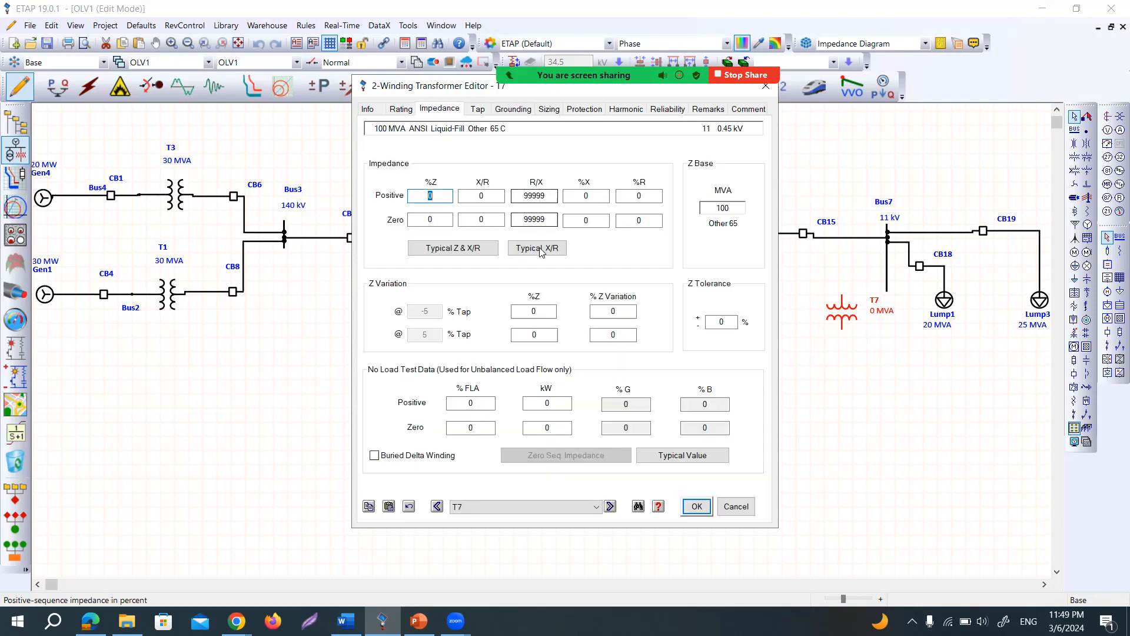
{"action": "left_click", "coordinate": [492, 251]}
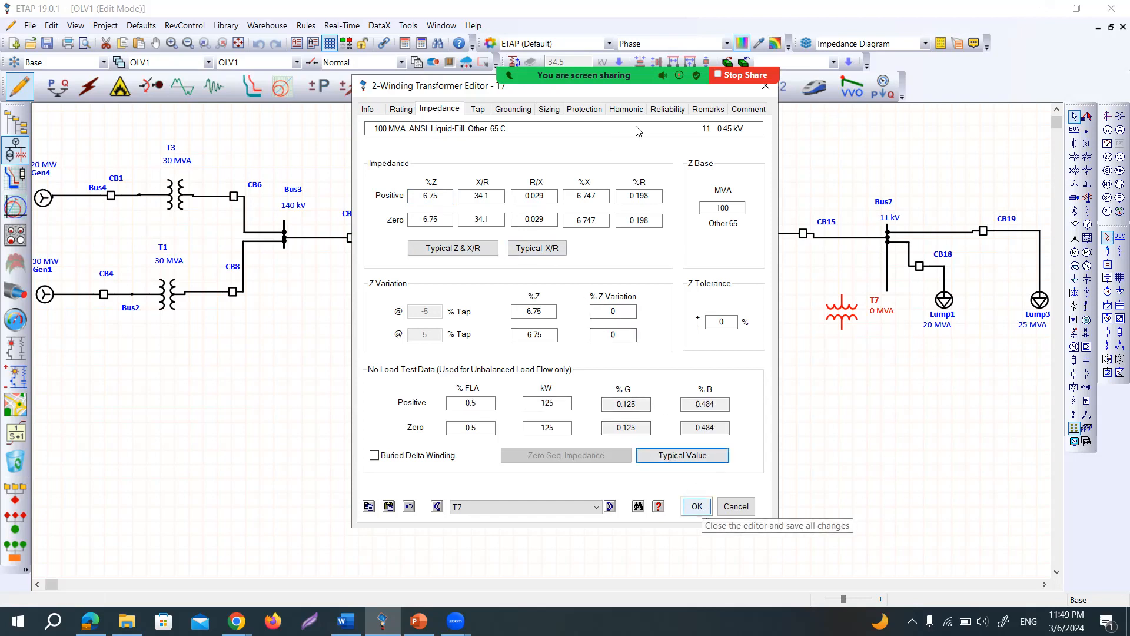
{"action": "left_click", "coordinate": [695, 510]}
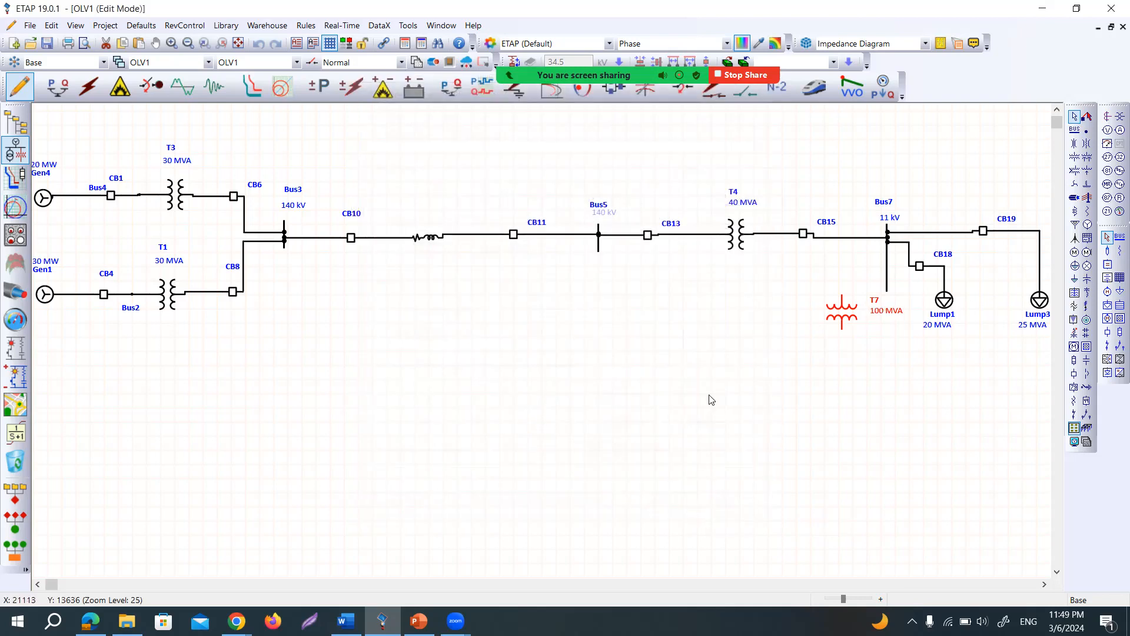
Connect transformer T7's primary to Bus7 and its secondary to a new bus placed below it.
{"action": "left_click_drag", "start_coordinate": [842, 293], "coordinate": [887, 280]}
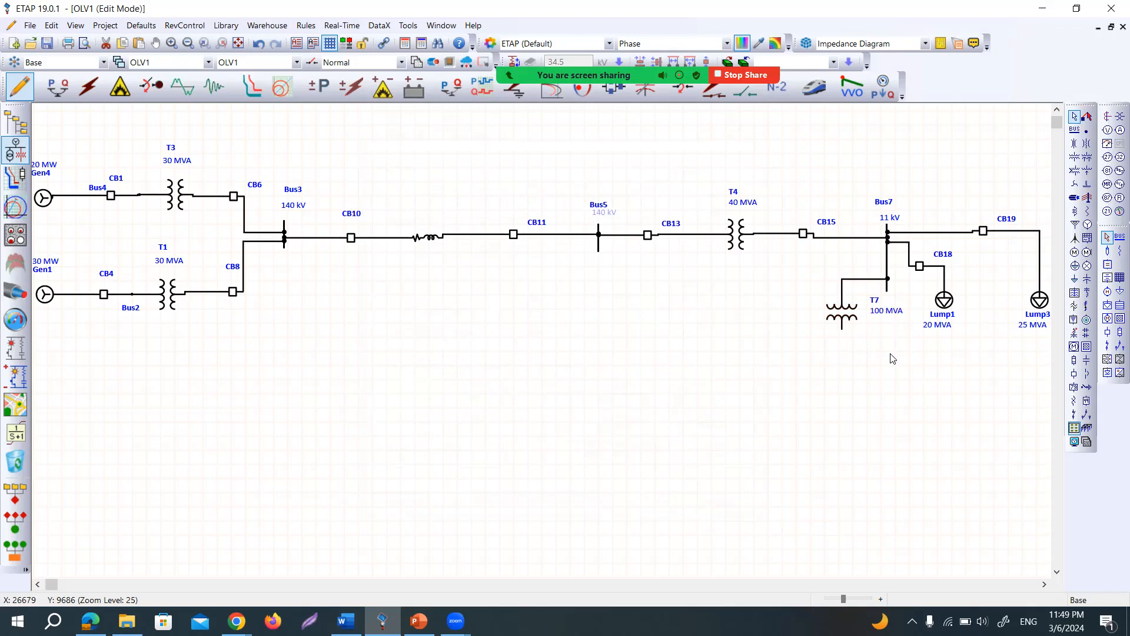
{"action": "left_click", "coordinate": [1076, 133]}
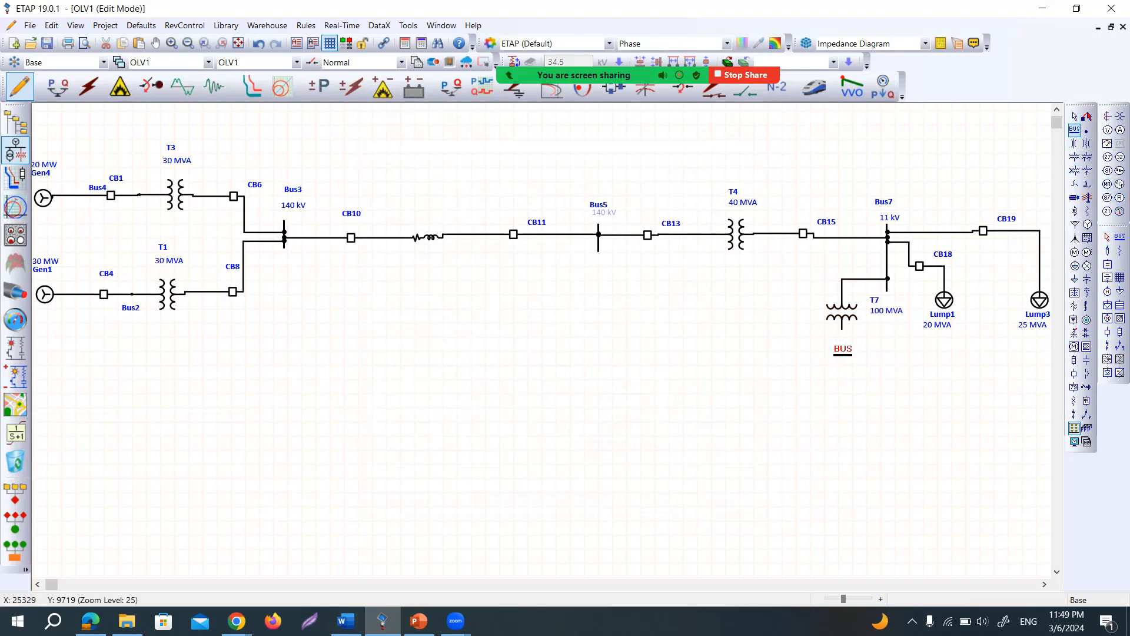
{"action": "left_click", "coordinate": [843, 353]}
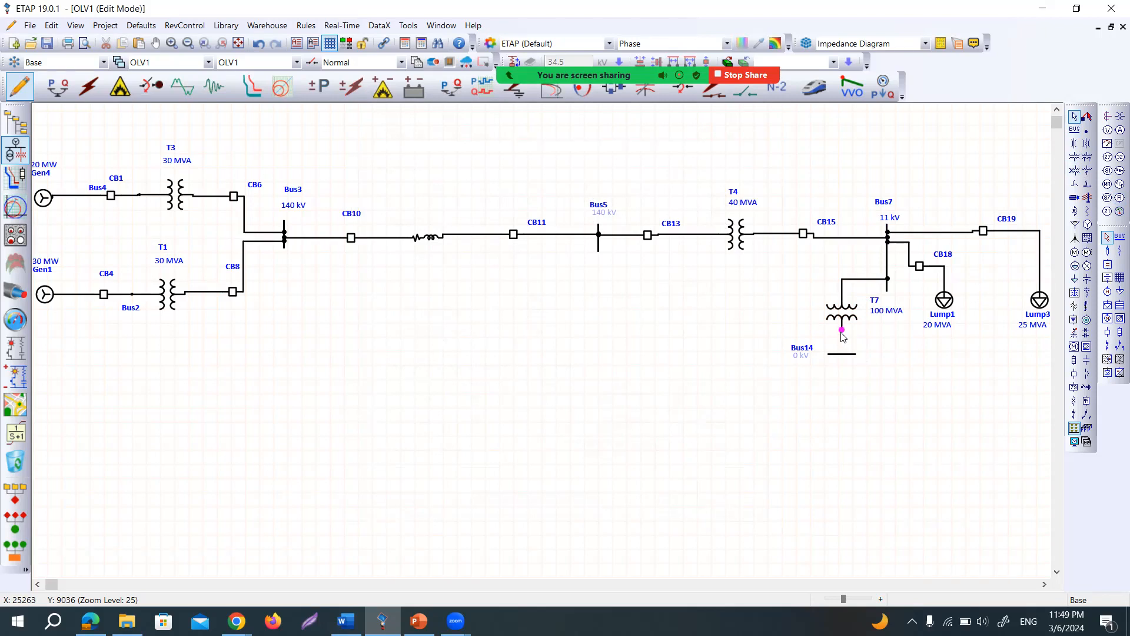
{"action": "left_click_drag", "start_coordinate": [842, 339], "coordinate": [842, 354]}
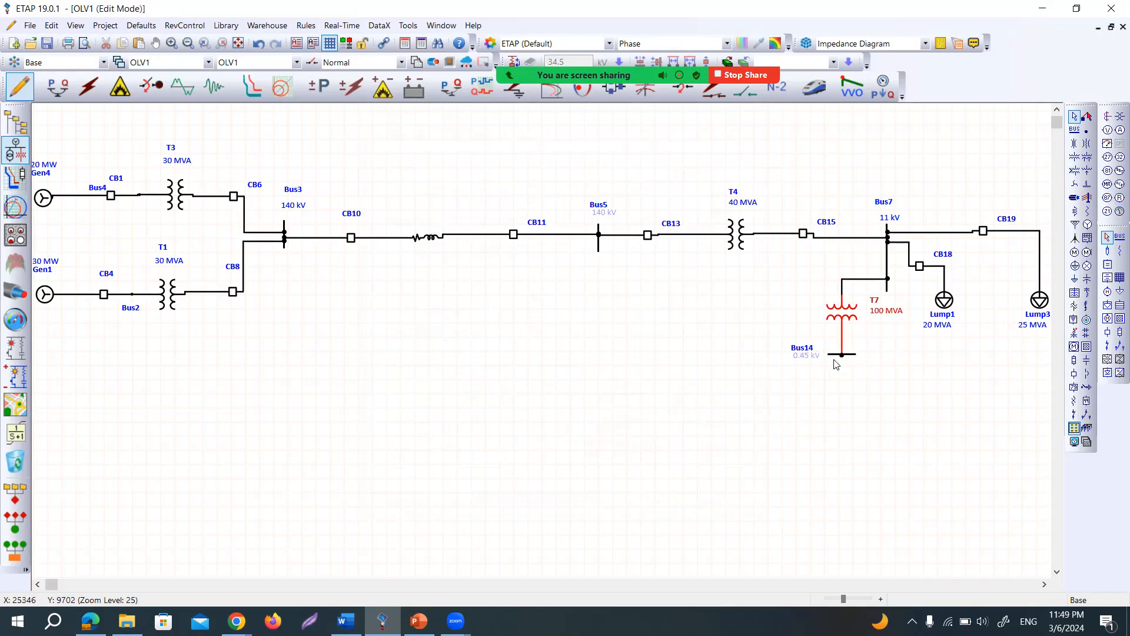
{"action": "left_click", "coordinate": [806, 357]}
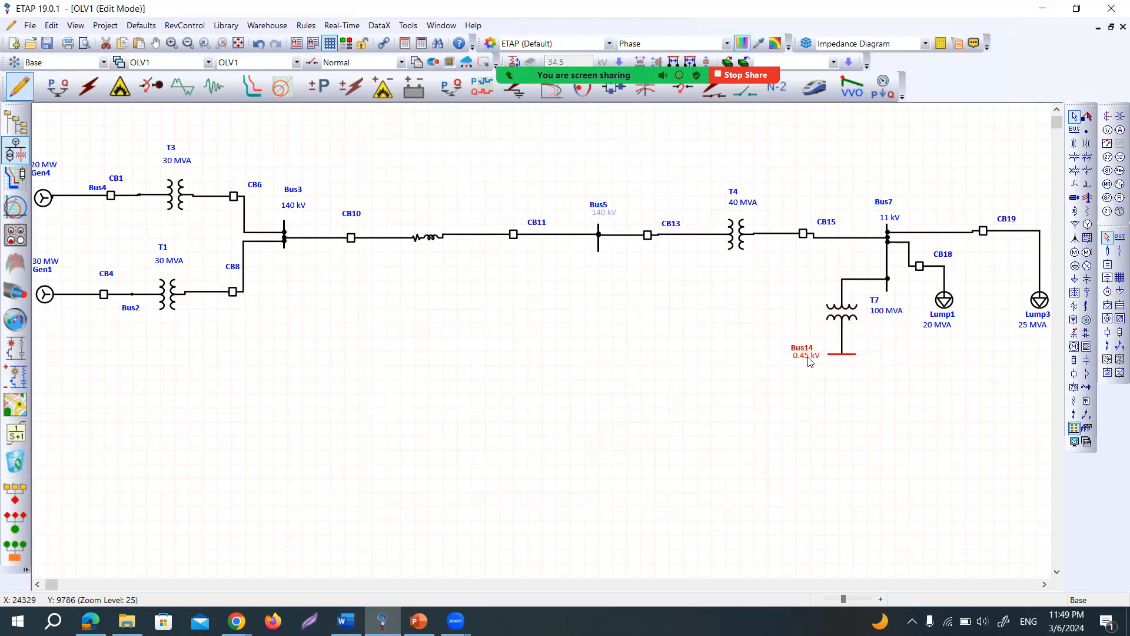
{"action": "left_click", "coordinate": [889, 357]}
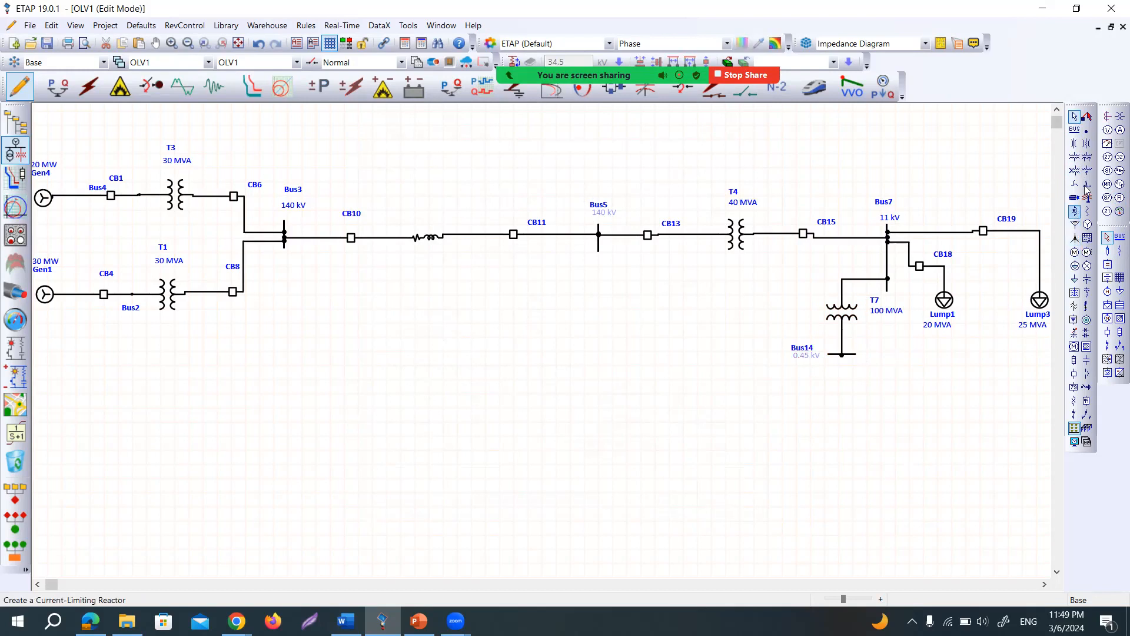
Place a low-voltage circuit breaker below Bus14 and open the breaker library from its rating data.
{"action": "left_click", "coordinate": [1086, 374]}
{"action": "left_click", "coordinate": [843, 386]}
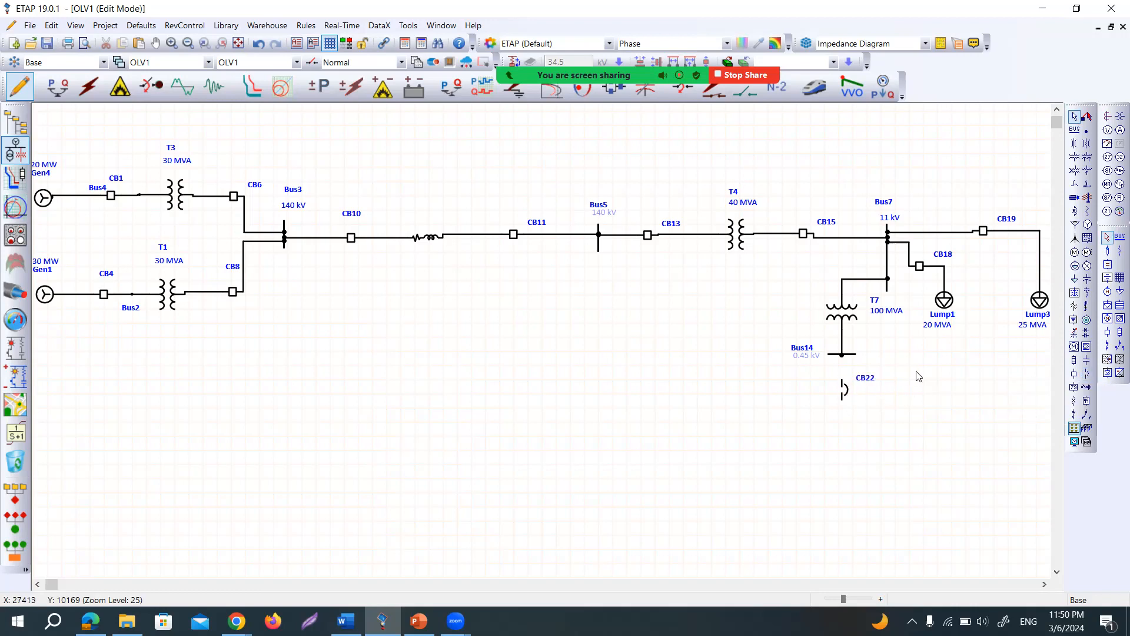
{"action": "double_click", "coordinate": [845, 391]}
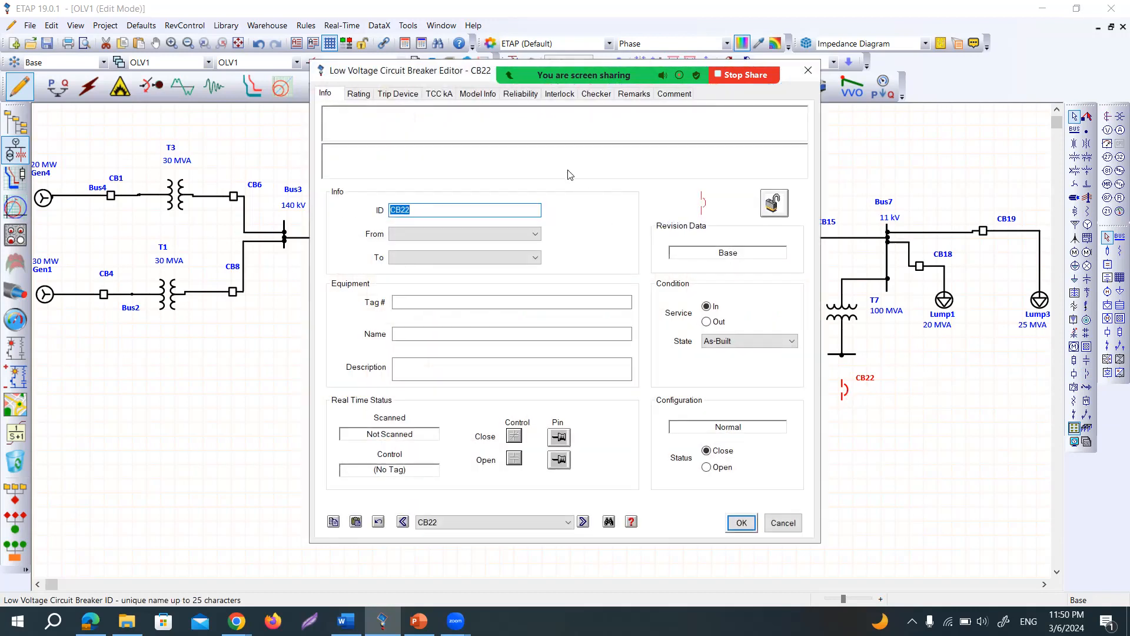
{"action": "left_click", "coordinate": [360, 94]}
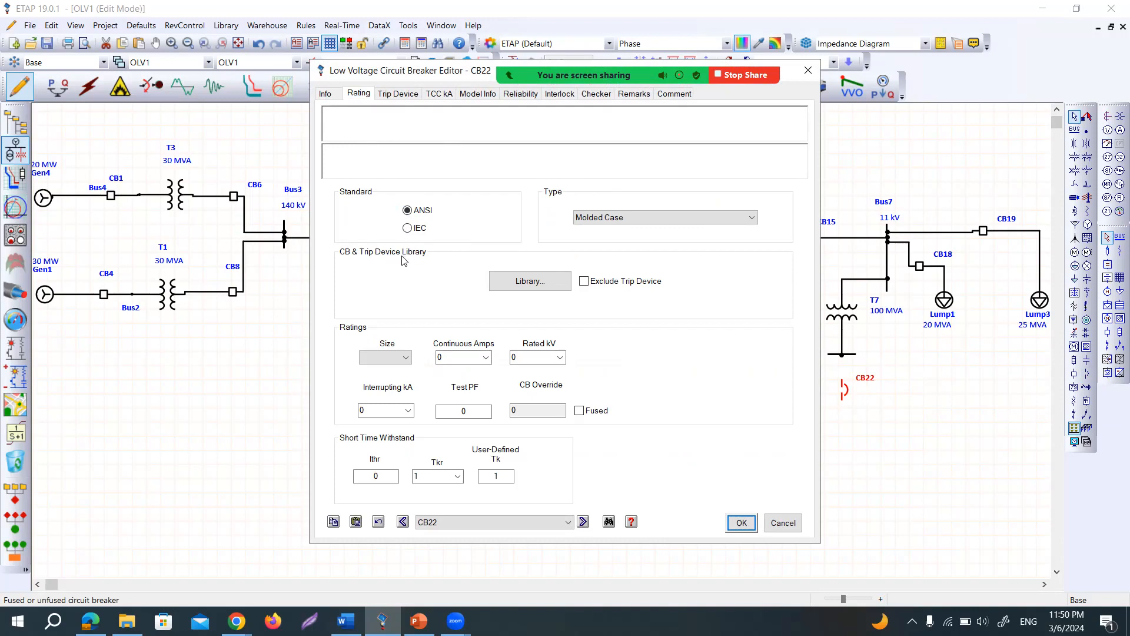
{"action": "left_click", "coordinate": [531, 284]}
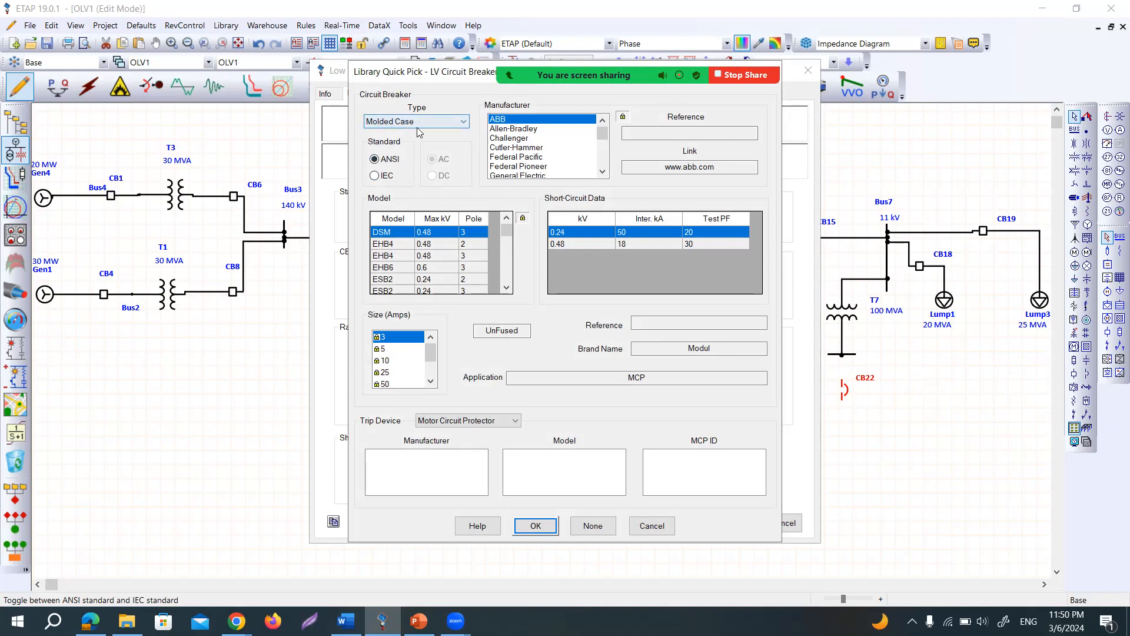
Select the Molded Case type, manufacturer Cutler-Hammer and the three-pole 0.5 kV model AQB-A50 in the breaker library.
{"action": "left_click", "coordinate": [463, 126]}
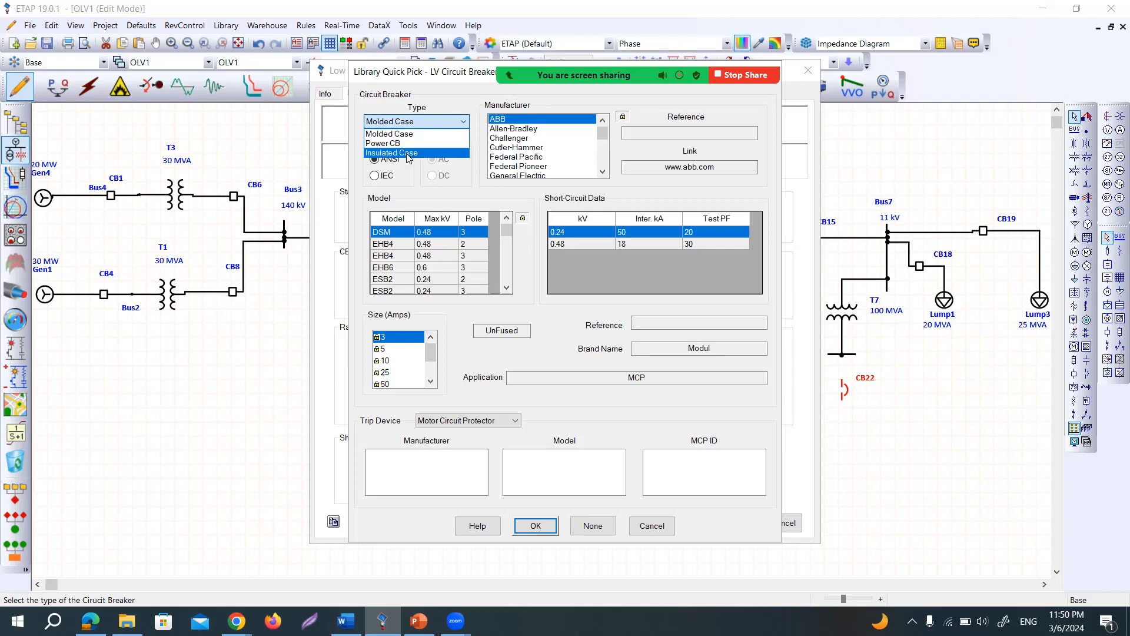
{"action": "left_click", "coordinate": [414, 133]}
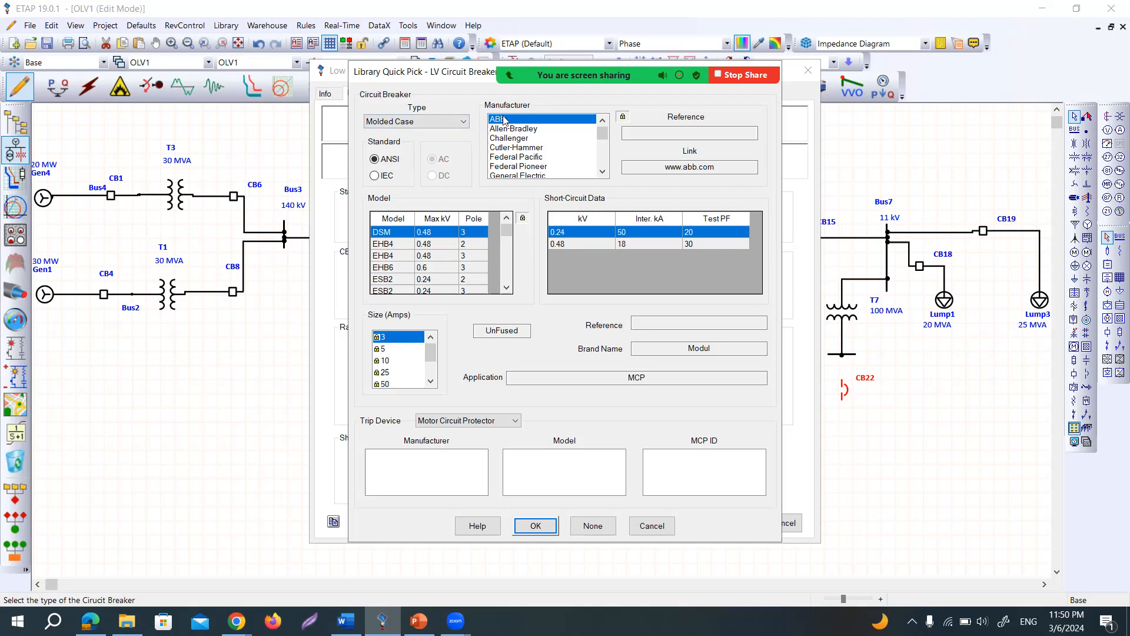
{"action": "left_click", "coordinate": [517, 147]}
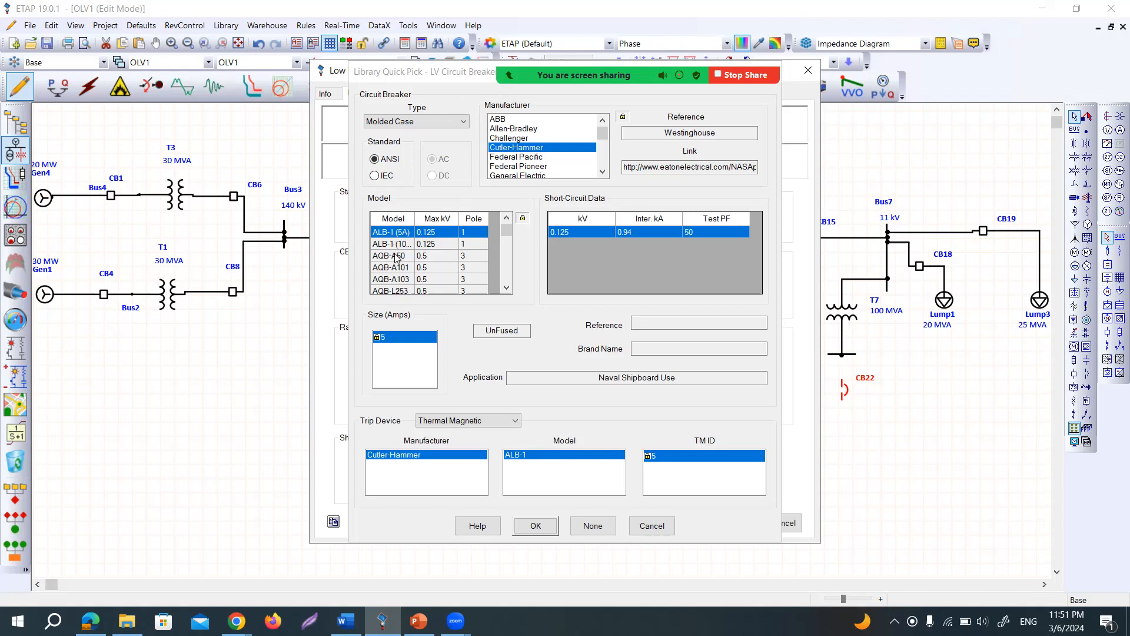
{"action": "left_click", "coordinate": [433, 244]}
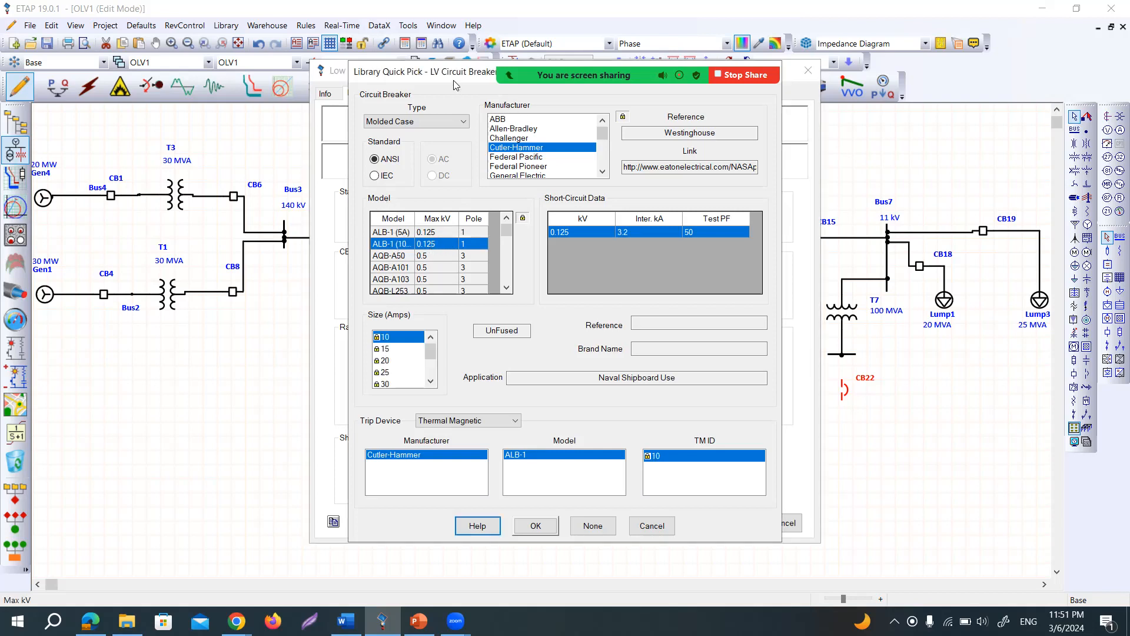
{"action": "left_click_drag", "start_coordinate": [454, 81], "coordinate": [375, 95]}
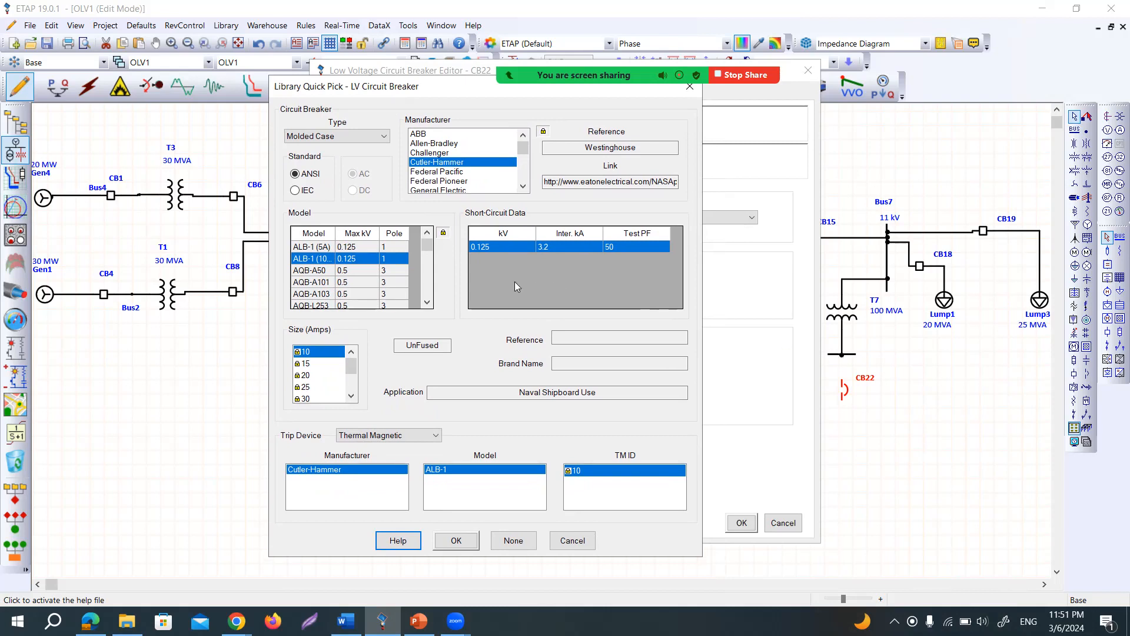
{"action": "left_click", "coordinate": [364, 270]}
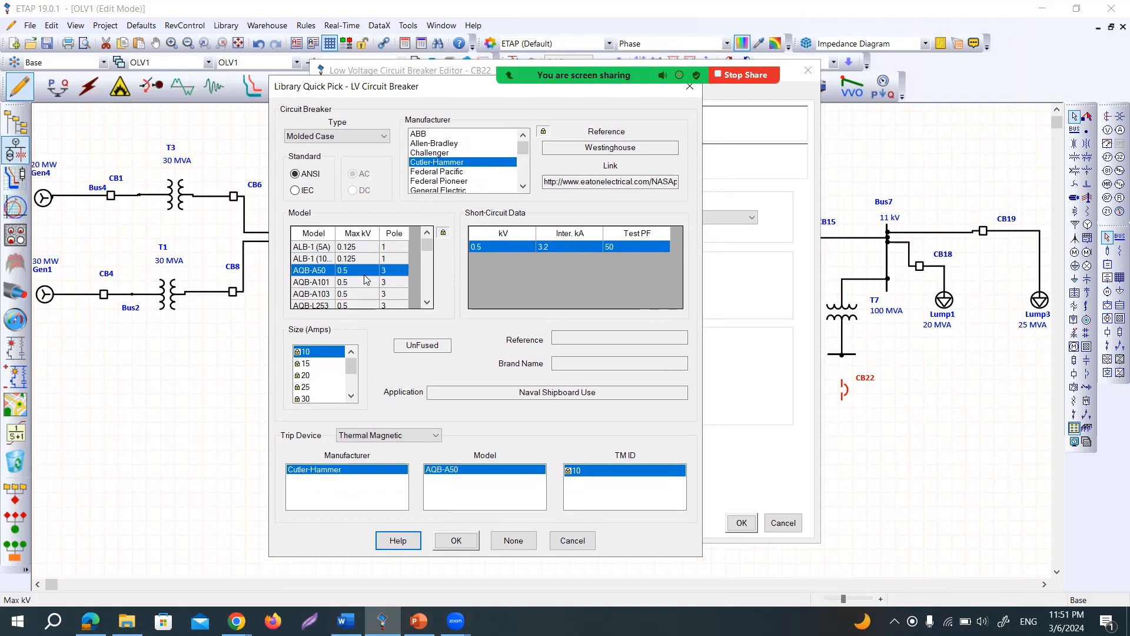
Select the three-pole 0.48 kV EGB breaker model with its 18 kA interrupting rating at 0.48 kV and apply it to CB22.
{"action": "scroll", "coordinate": [365, 276], "scroll_direction": "down", "scroll_amount": 5}
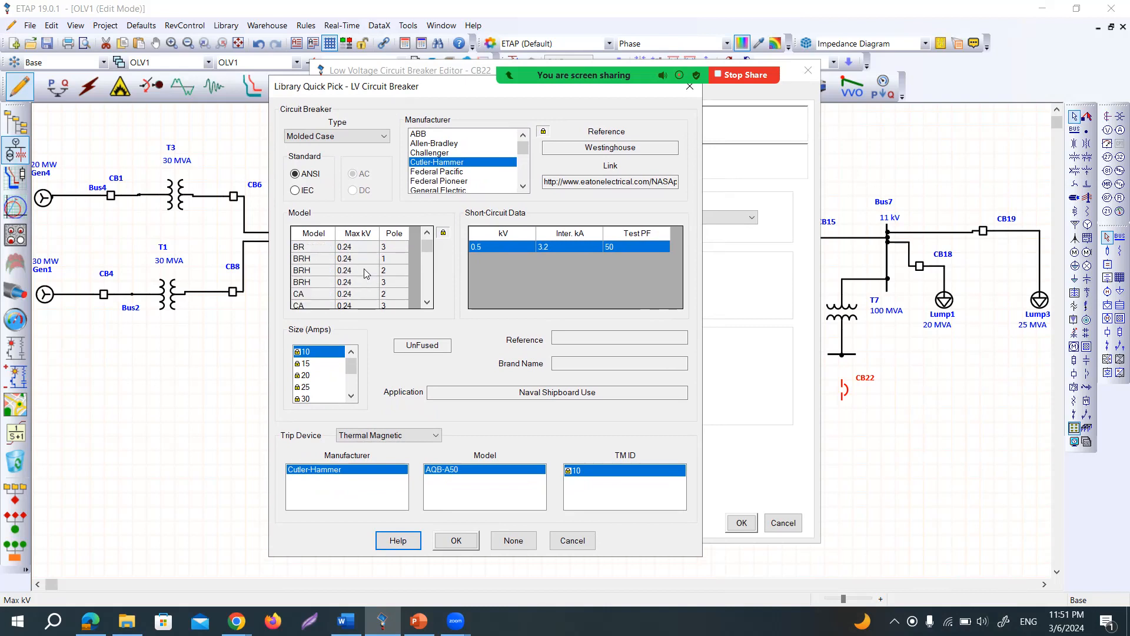
{"action": "scroll", "coordinate": [364, 272], "scroll_direction": "down", "scroll_amount": 5}
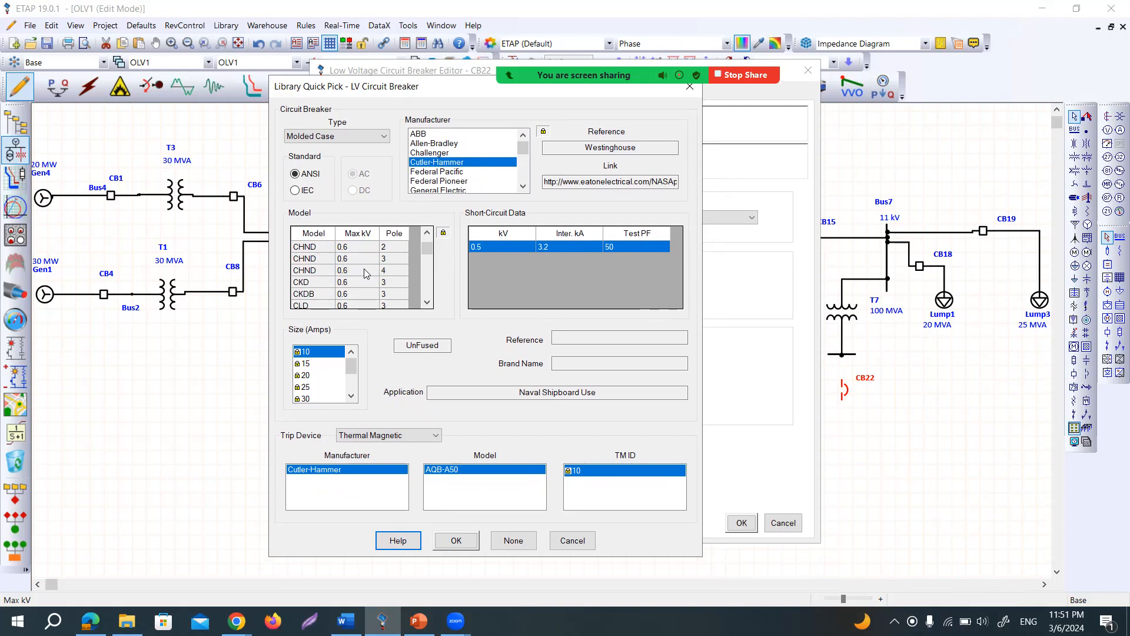
{"action": "scroll", "coordinate": [364, 272], "scroll_direction": "down", "scroll_amount": 3}
{"action": "scroll", "coordinate": [365, 273], "scroll_direction": "down", "scroll_amount": 4}
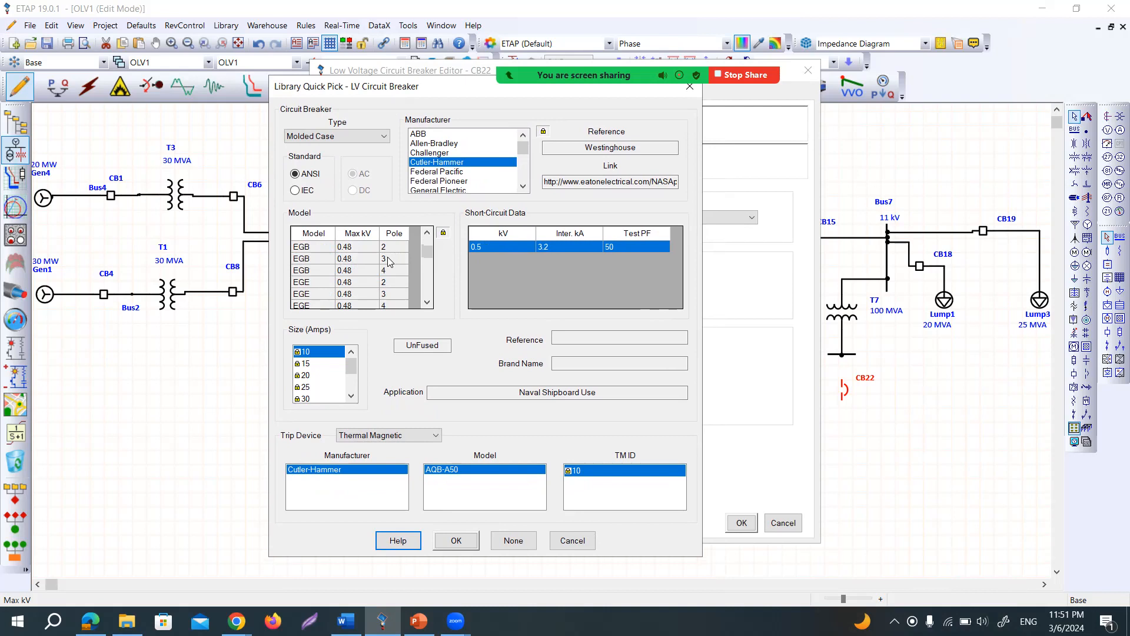
{"action": "left_click", "coordinate": [352, 259]}
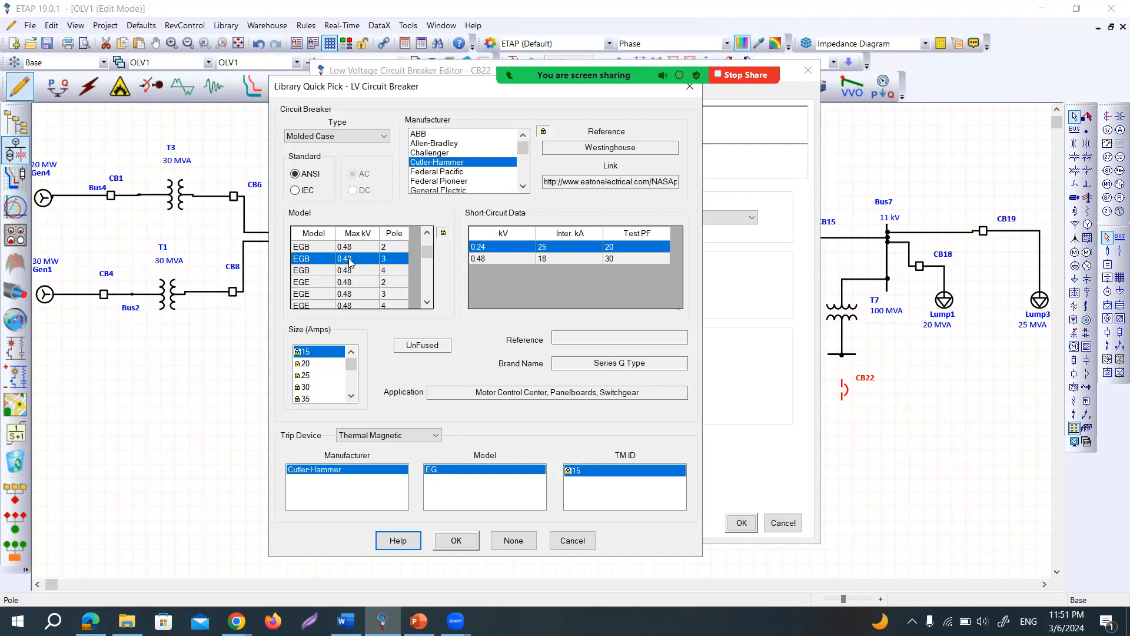
{"action": "left_click", "coordinate": [498, 264]}
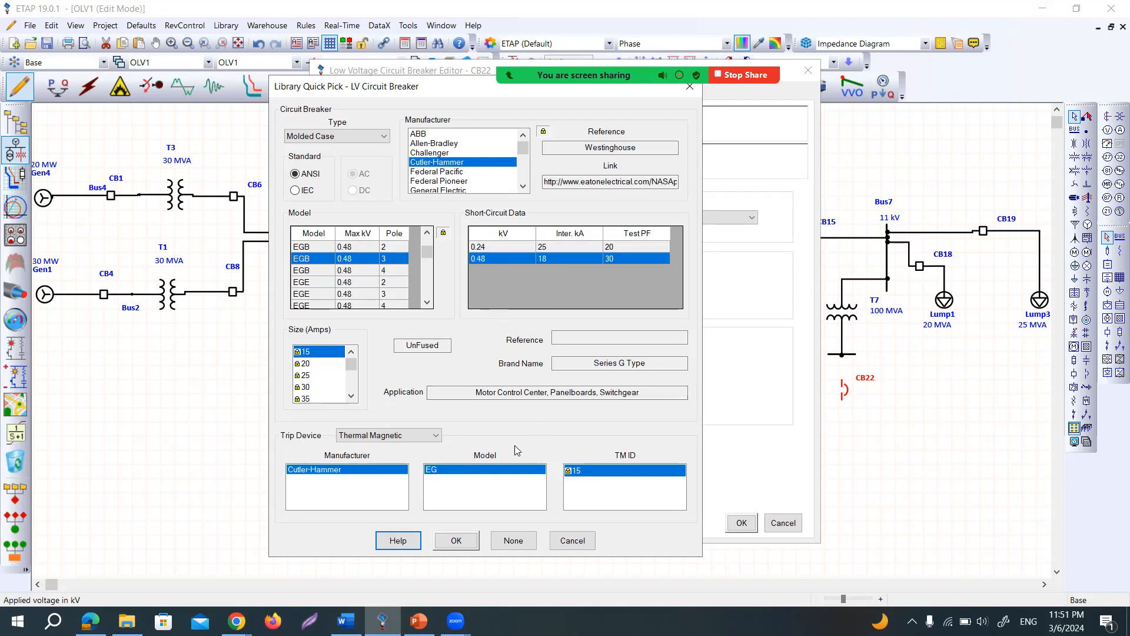
{"action": "left_click", "coordinate": [445, 541]}
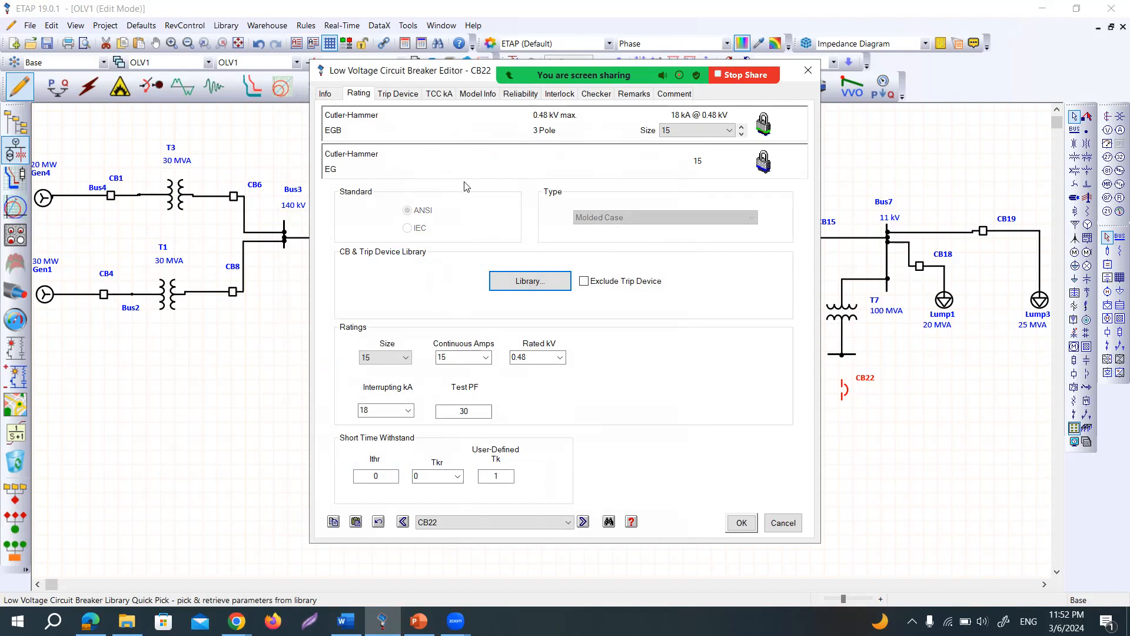
Review CB22's trip device settings and save the breaker data.
{"action": "left_click", "coordinate": [399, 95]}
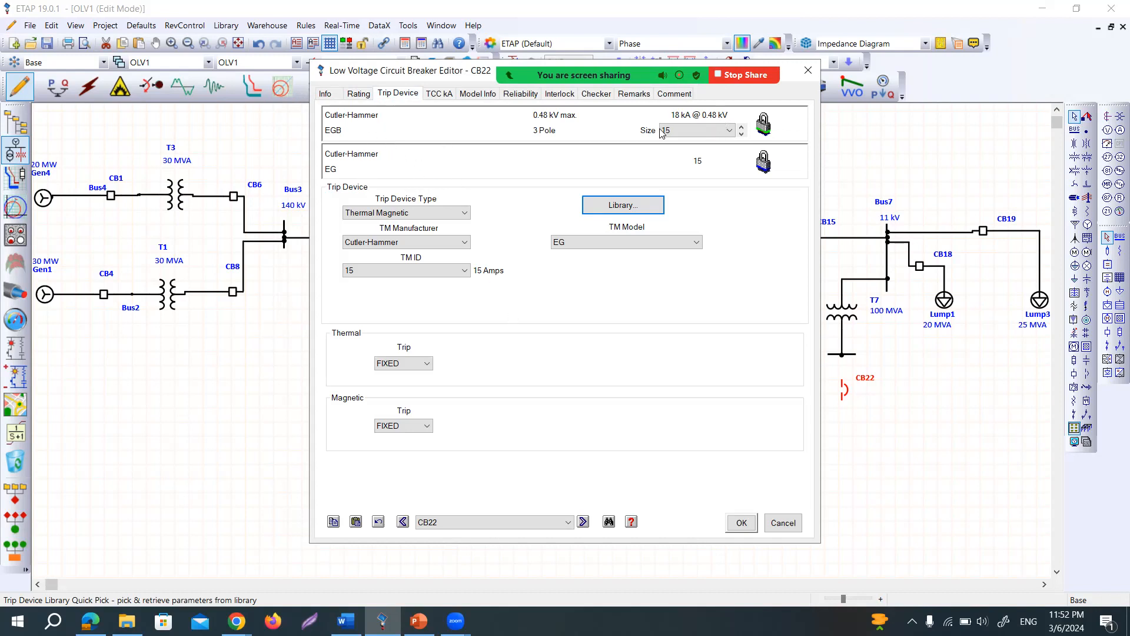
{"action": "left_click", "coordinate": [741, 523]}
{"action": "left_click", "coordinate": [808, 507]}
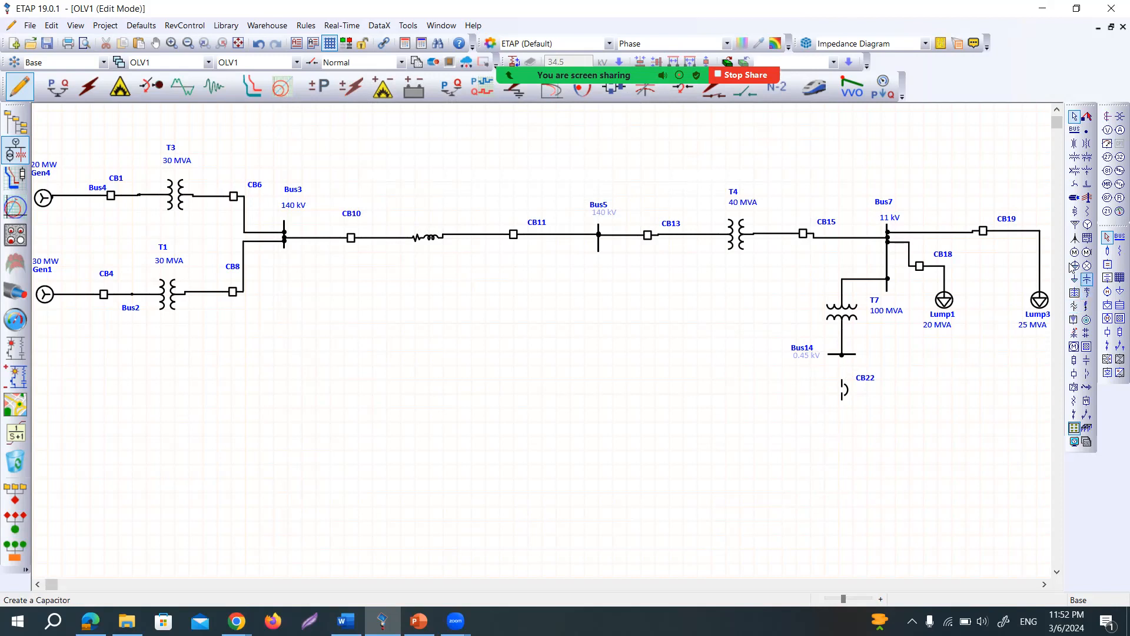
Place a new bus below CB22 and connect the breaker between Bus14 and this bus.
{"action": "left_click", "coordinate": [1074, 128]}
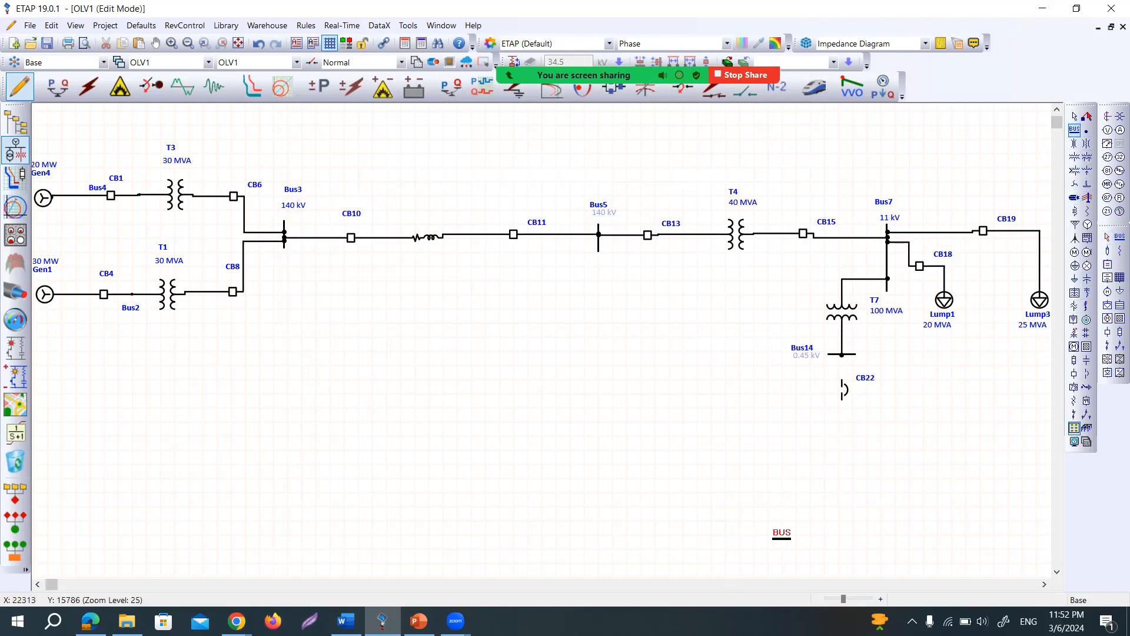
{"action": "left_click", "coordinate": [841, 428]}
{"action": "left_click_drag", "start_coordinate": [843, 384], "coordinate": [842, 354]}
{"action": "left_click_drag", "start_coordinate": [844, 397], "coordinate": [842, 429]}
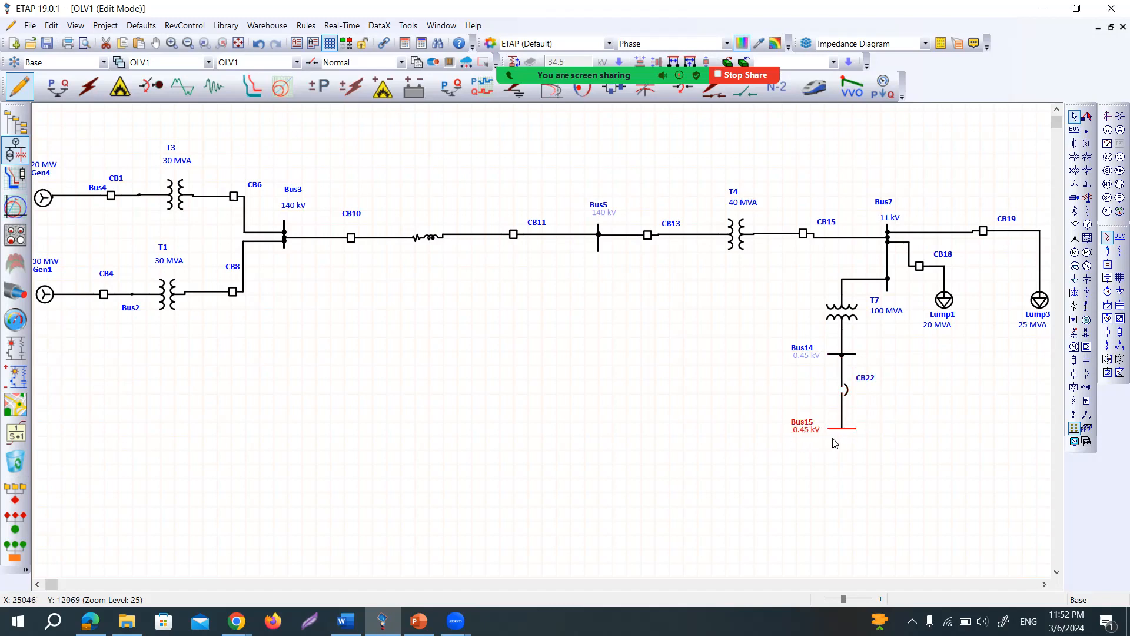
{"action": "left_click", "coordinate": [871, 398]}
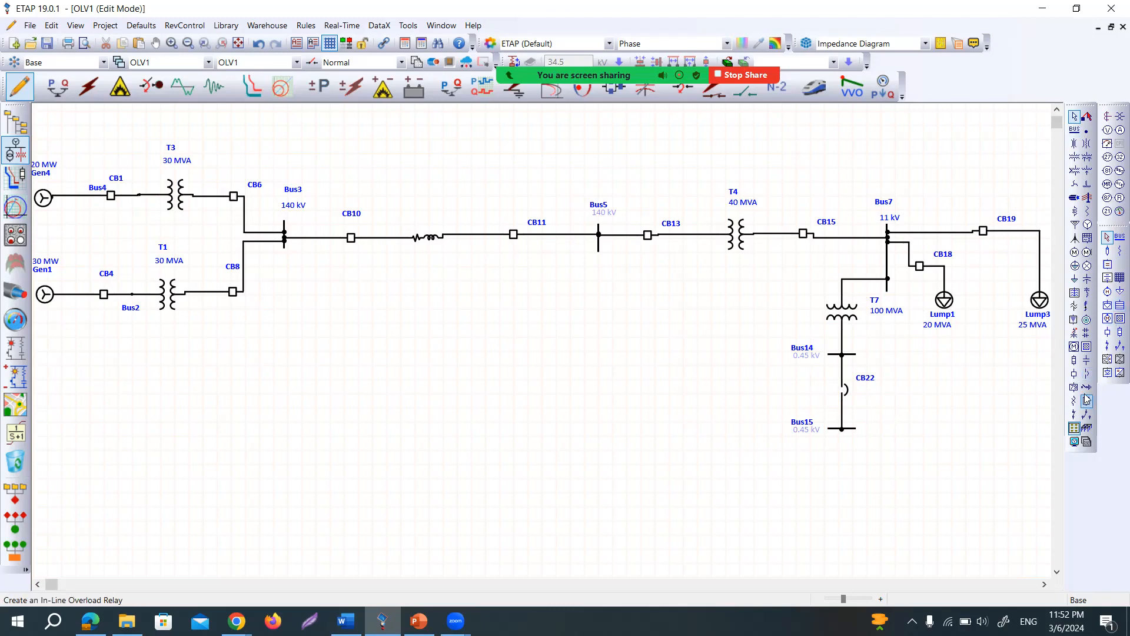
Place a static load below Bus15 and set its ratings to 0.45 kV and 0.03 MW.
{"action": "left_click", "coordinate": [1074, 280]}
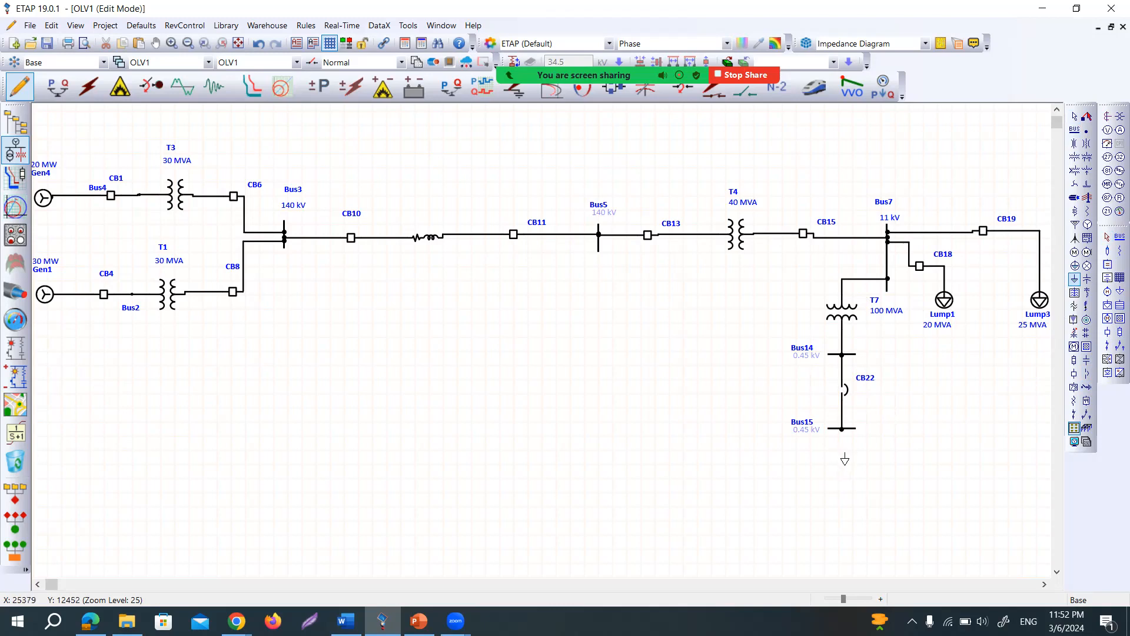
{"action": "left_click", "coordinate": [844, 459]}
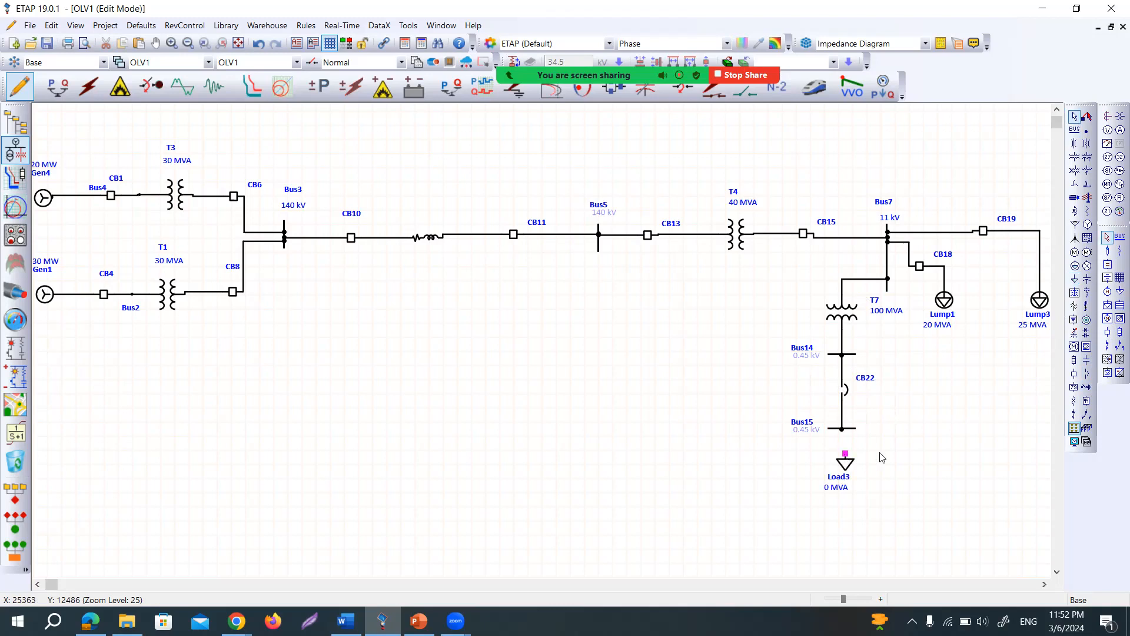
{"action": "double_click", "coordinate": [845, 465]}
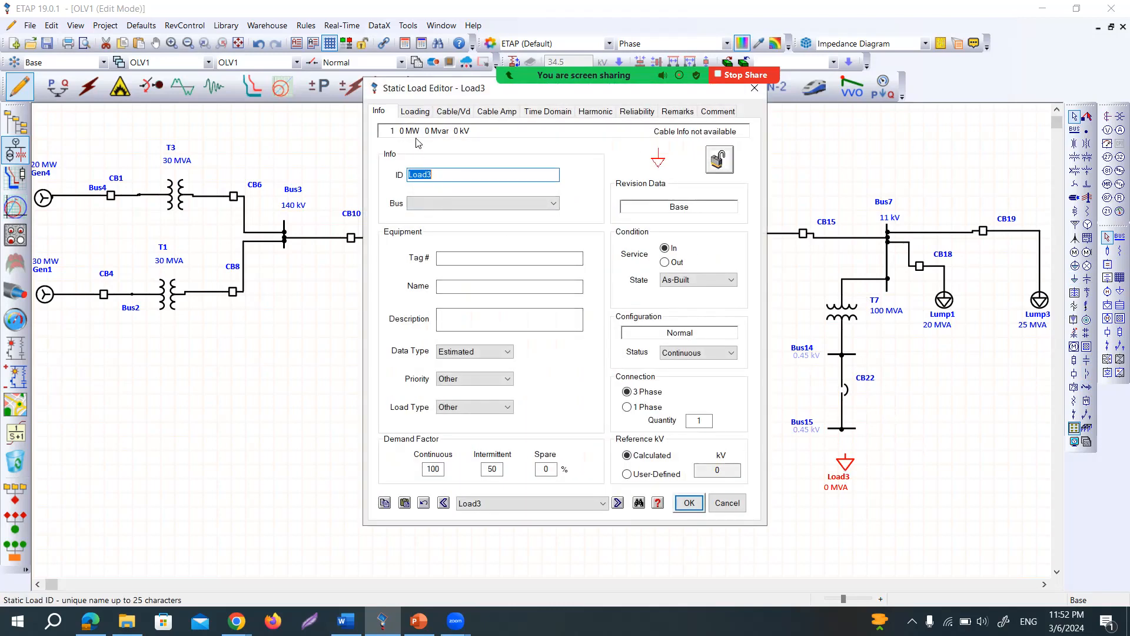
{"action": "left_click", "coordinate": [414, 110]}
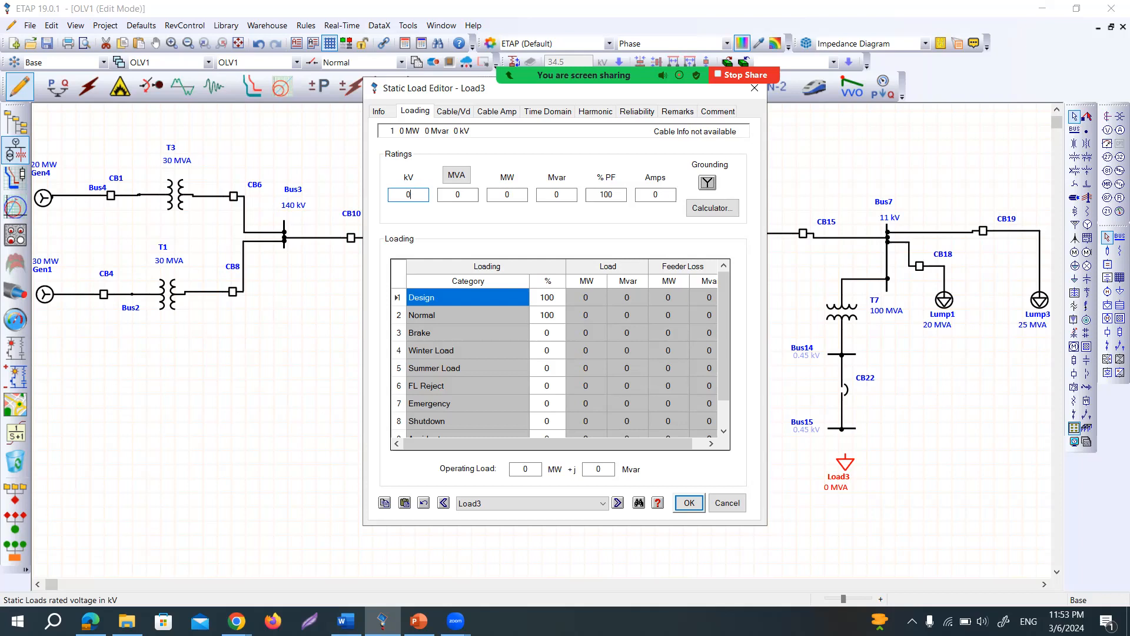
{"action": "type", "text": ".45"}
{"action": "left_click", "coordinate": [469, 195]}
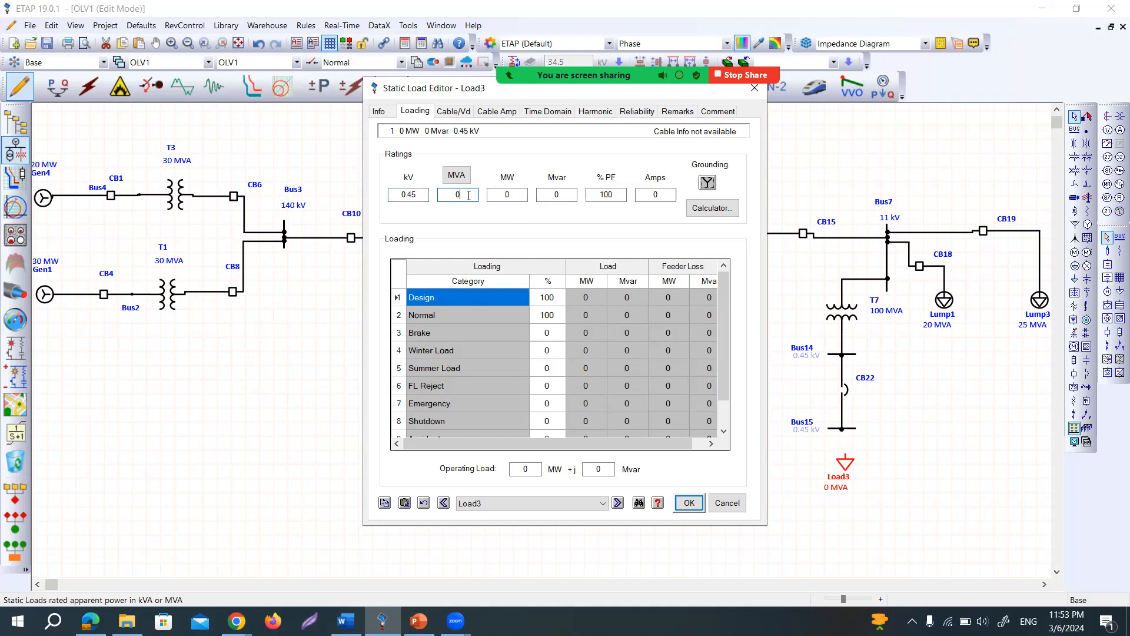
{"action": "left_click", "coordinate": [517, 196]}
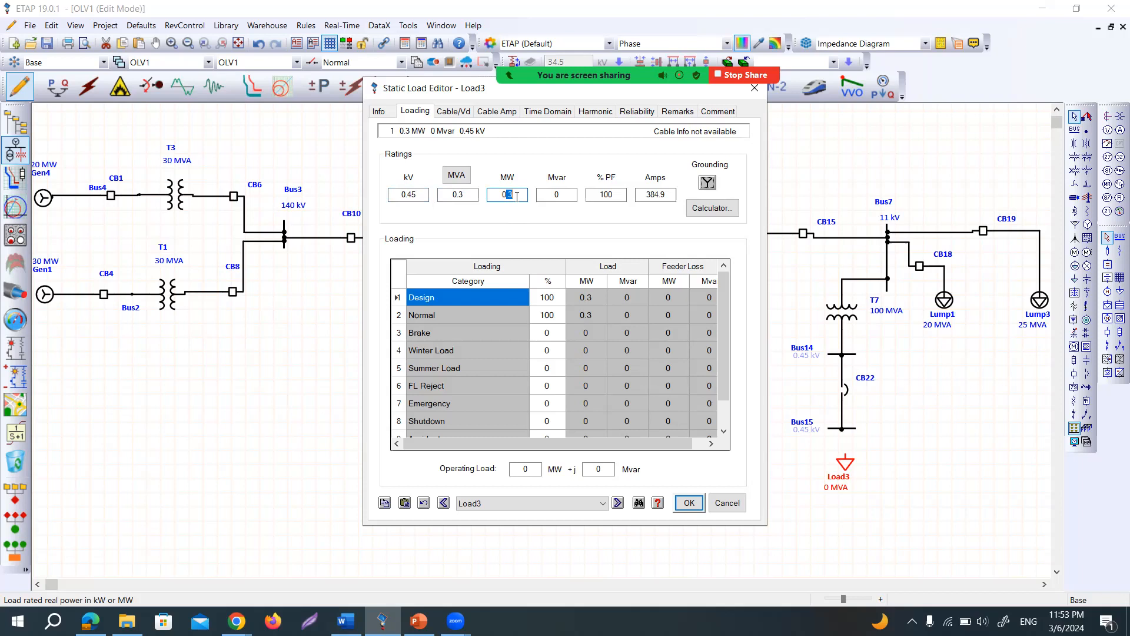
{"action": "type", "text": "0."}
{"action": "left_click", "coordinate": [539, 212]}
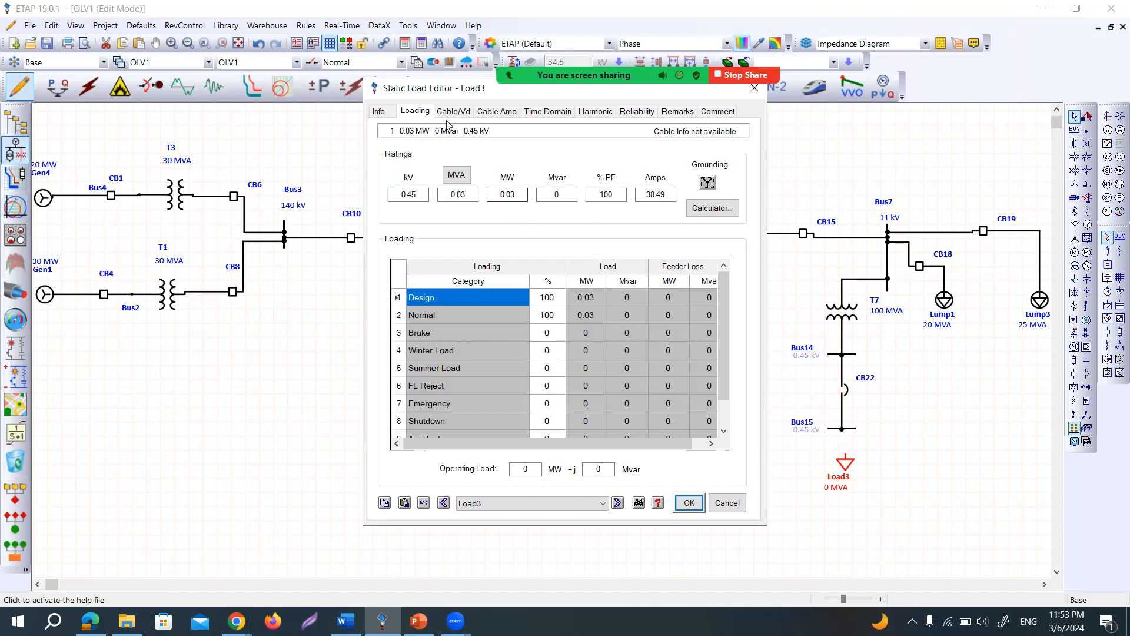
Check the static load's cable data, then save its ratings and connect it to Bus15.
{"action": "left_click", "coordinate": [465, 112]}
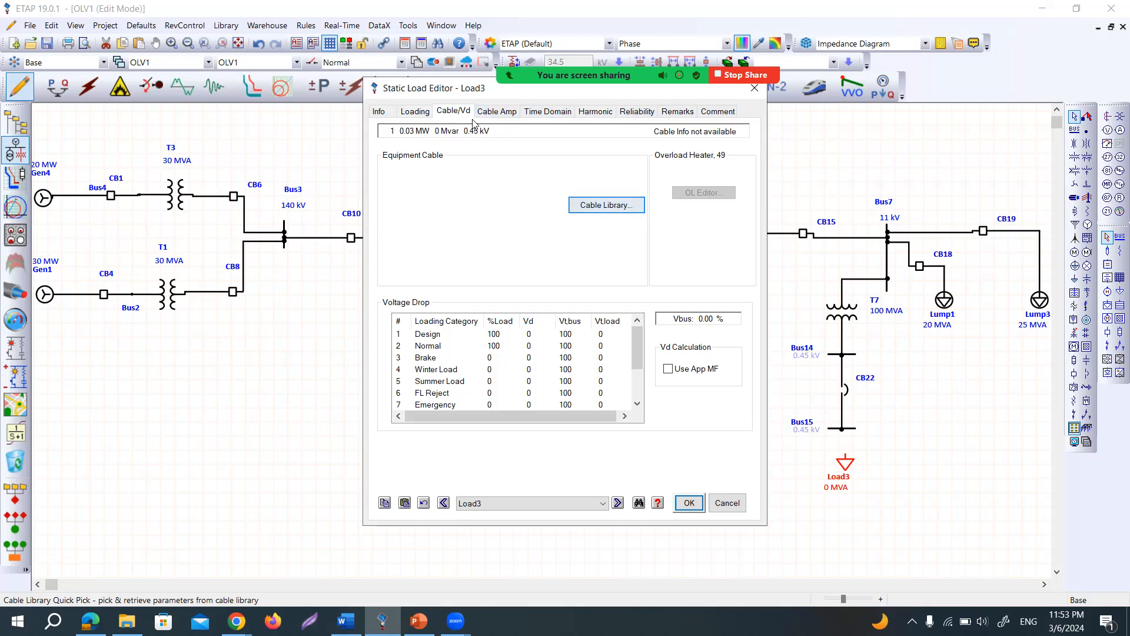
{"action": "left_click", "coordinate": [419, 112]}
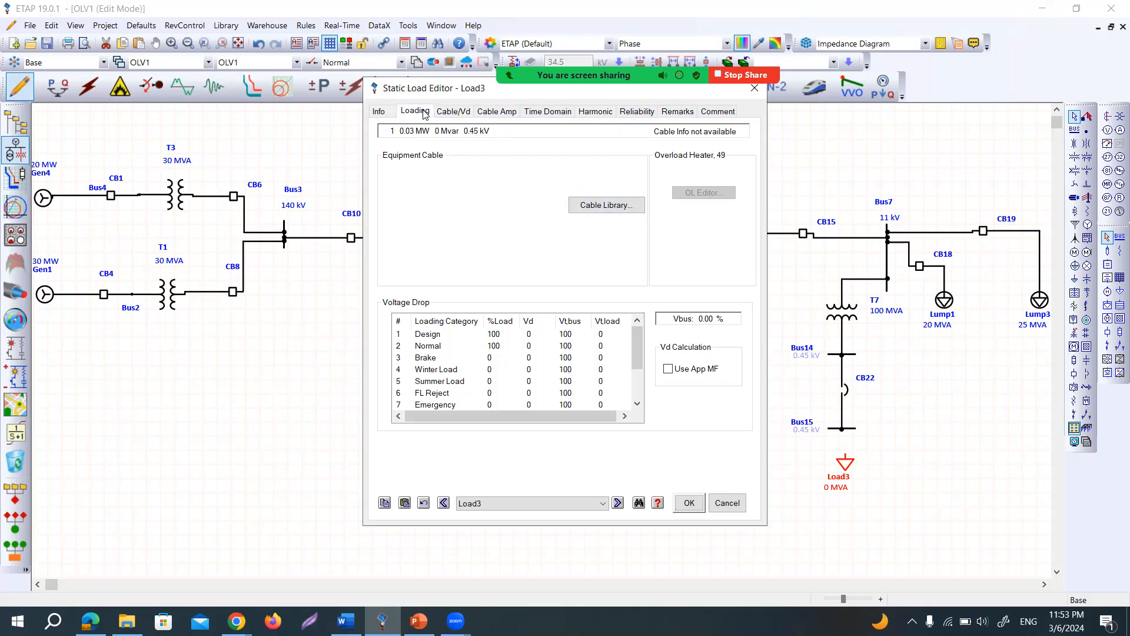
{"action": "left_click", "coordinate": [689, 503]}
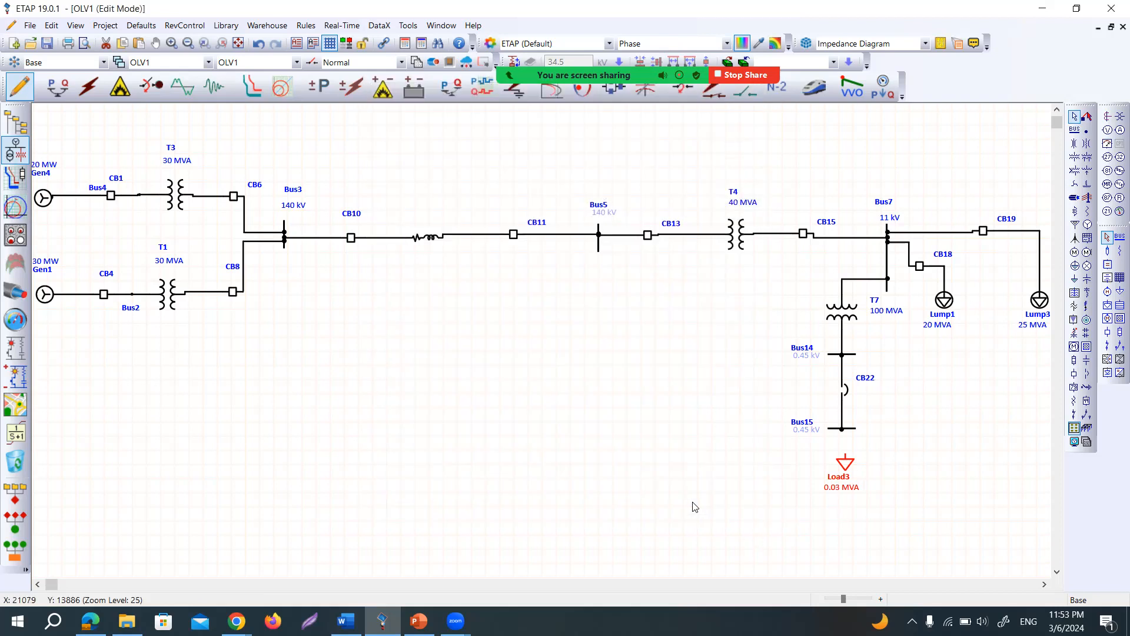
{"action": "left_click", "coordinate": [846, 455]}
{"action": "left_click", "coordinate": [887, 454]}
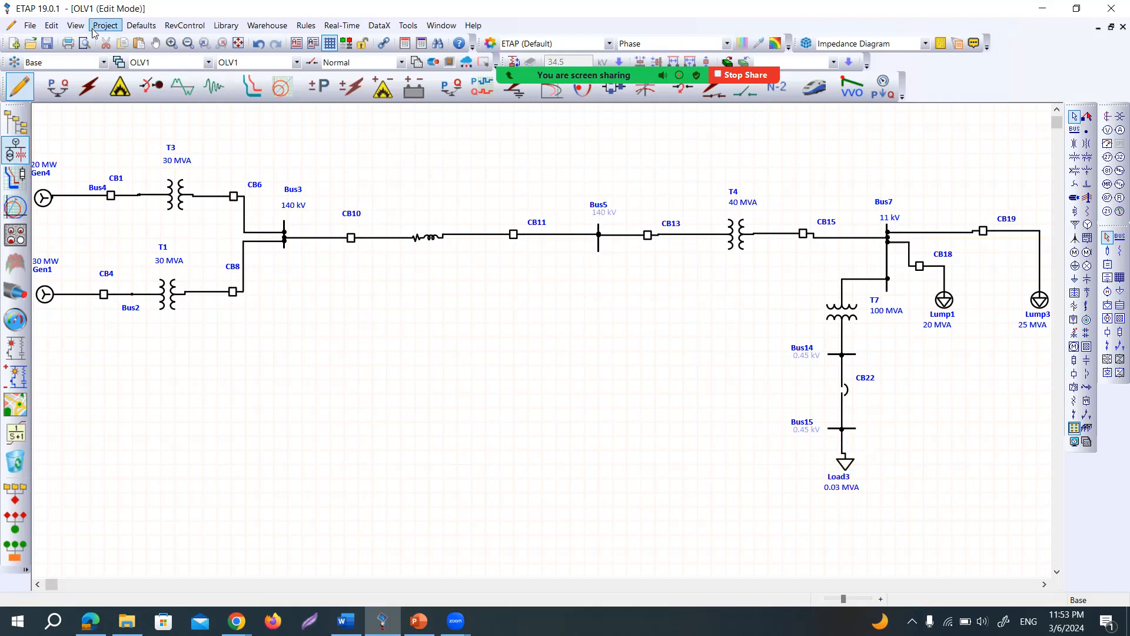
Save the project and run a load flow analysis on the one-line diagram.
{"action": "left_click", "coordinate": [49, 44]}
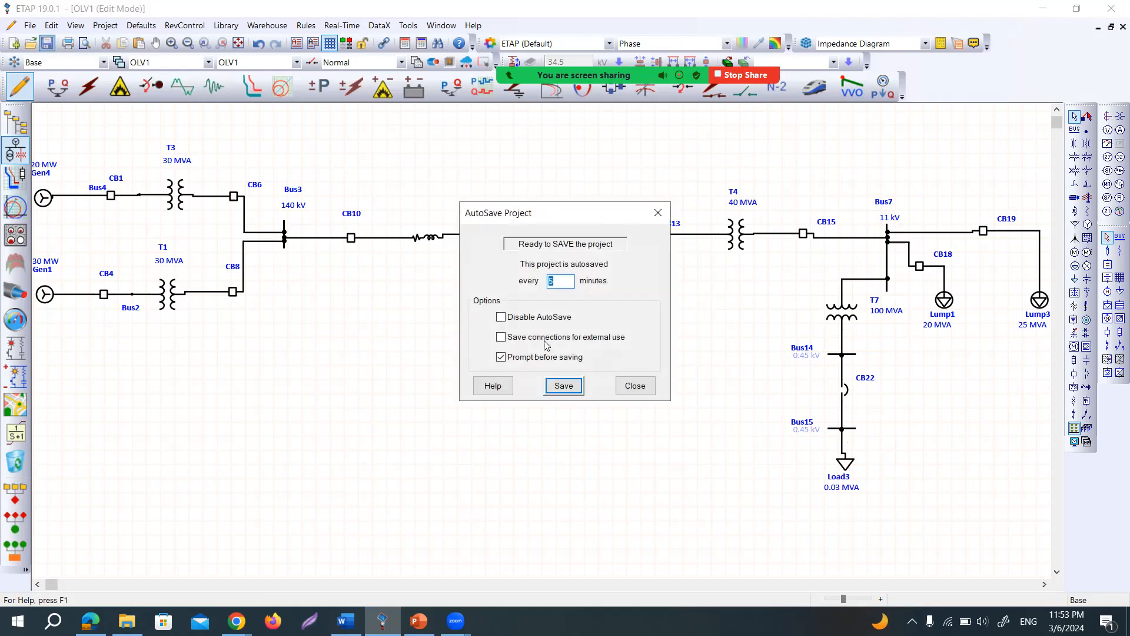
{"action": "left_click", "coordinate": [564, 386]}
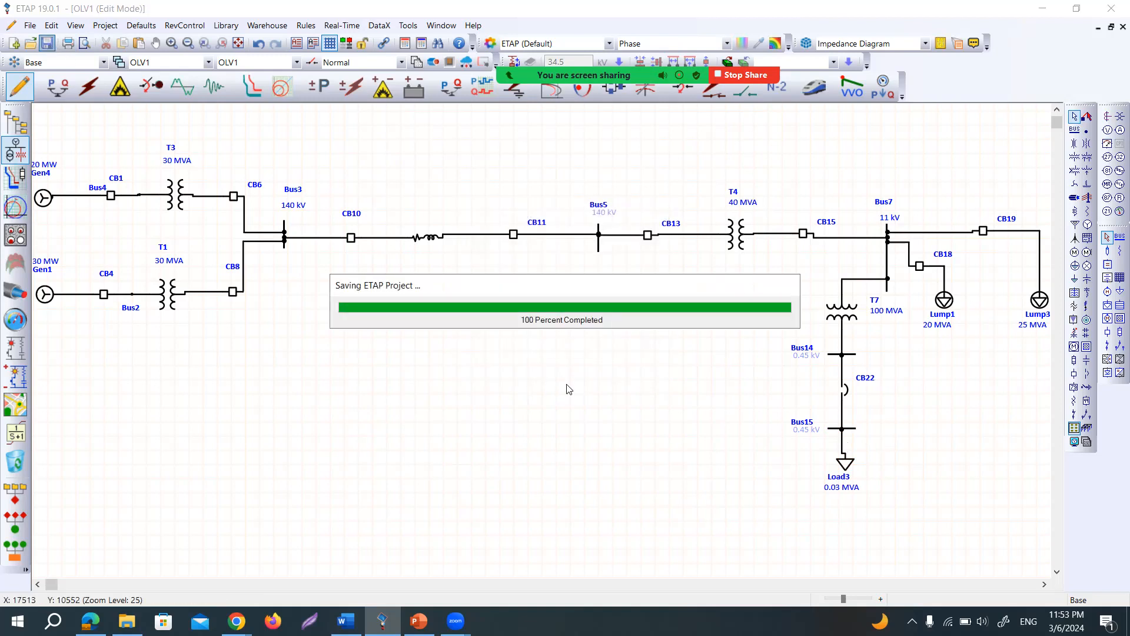
{"action": "left_click", "coordinate": [63, 85]}
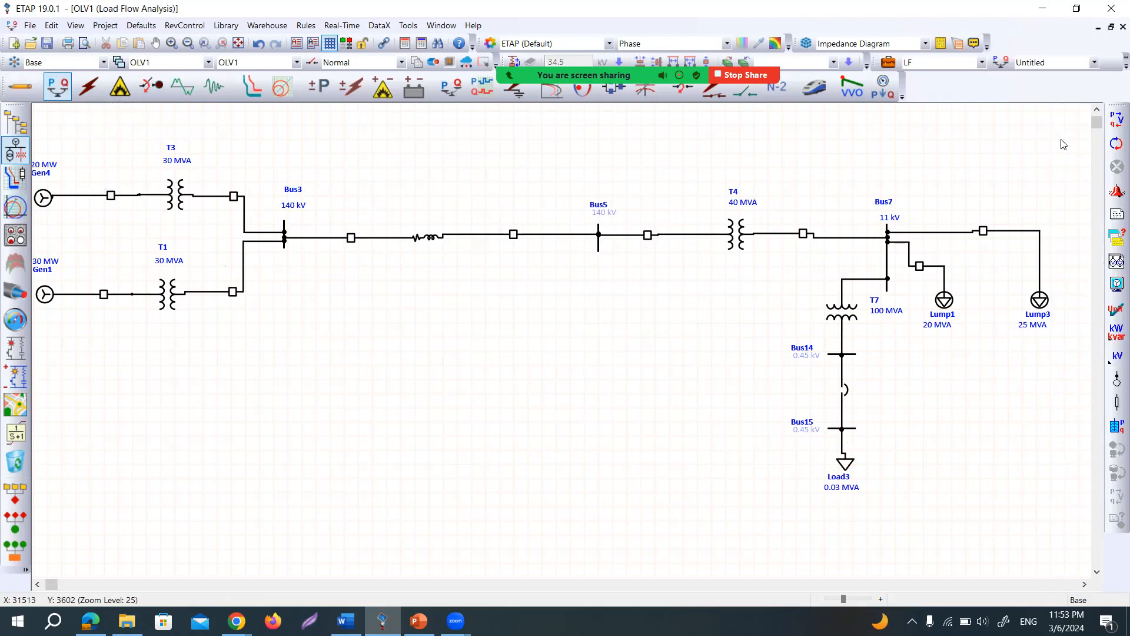
{"action": "left_click", "coordinate": [1116, 119]}
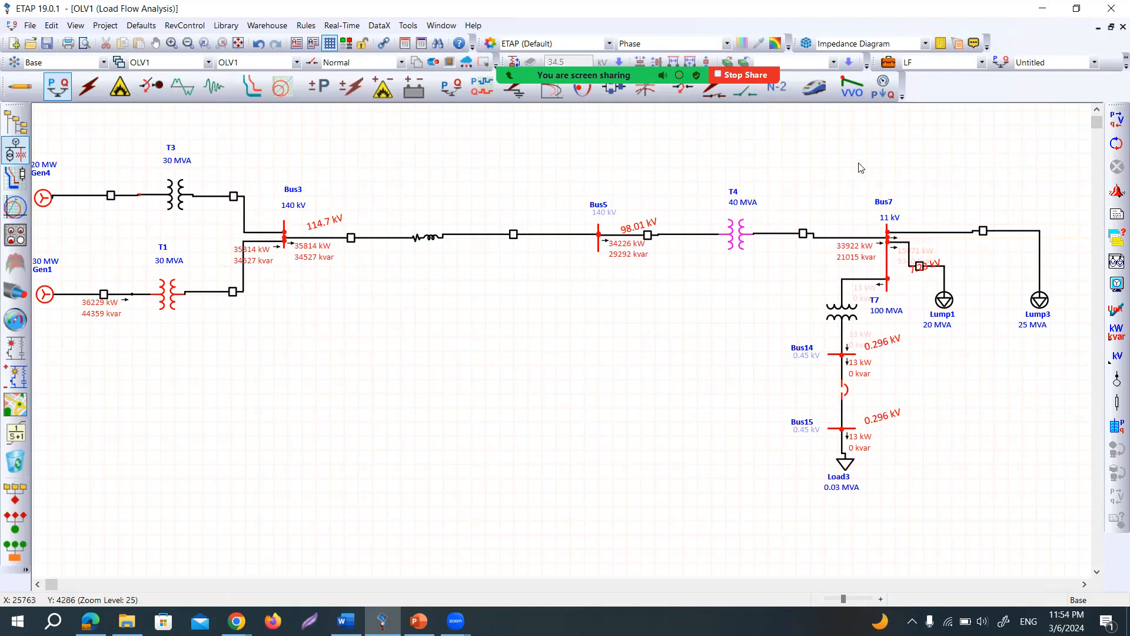
Switch to arc flash analysis and apply a fault at Bus15 to determine the protective device sequence of operation.
{"action": "left_click", "coordinate": [126, 96]}
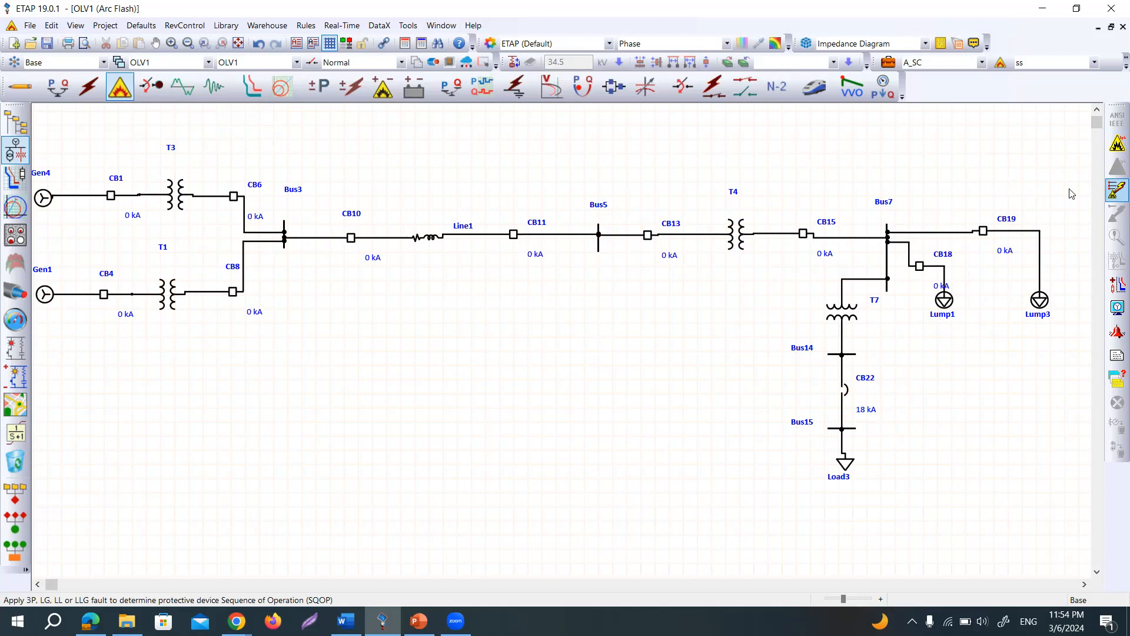
{"action": "left_click", "coordinate": [1112, 192]}
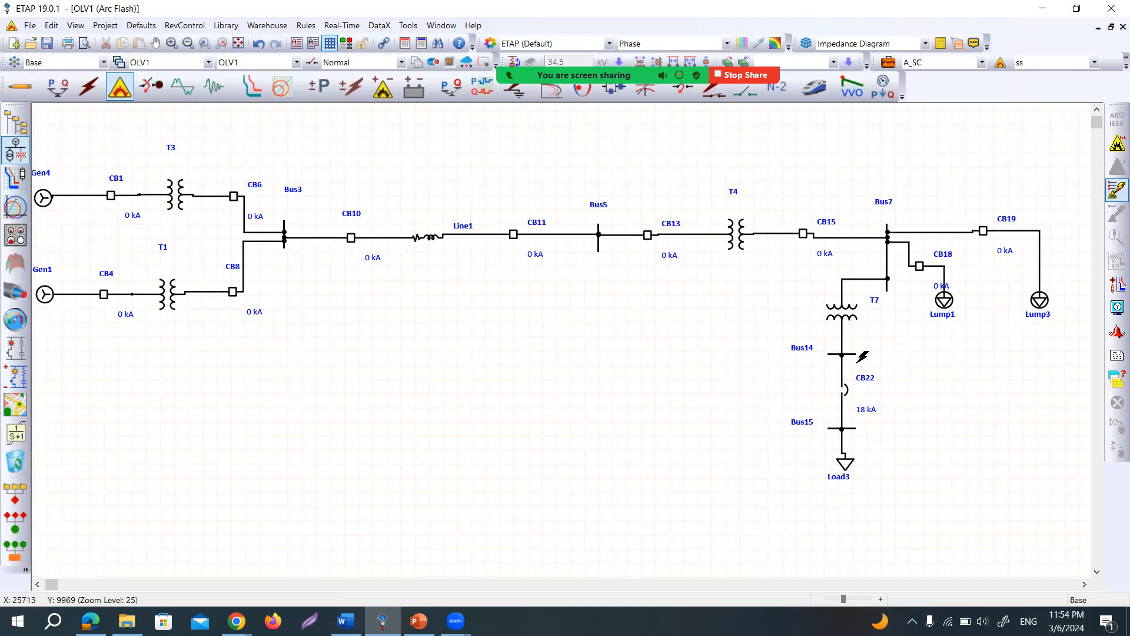
{"action": "left_click", "coordinate": [847, 353]}
{"action": "left_click", "coordinate": [854, 426]}
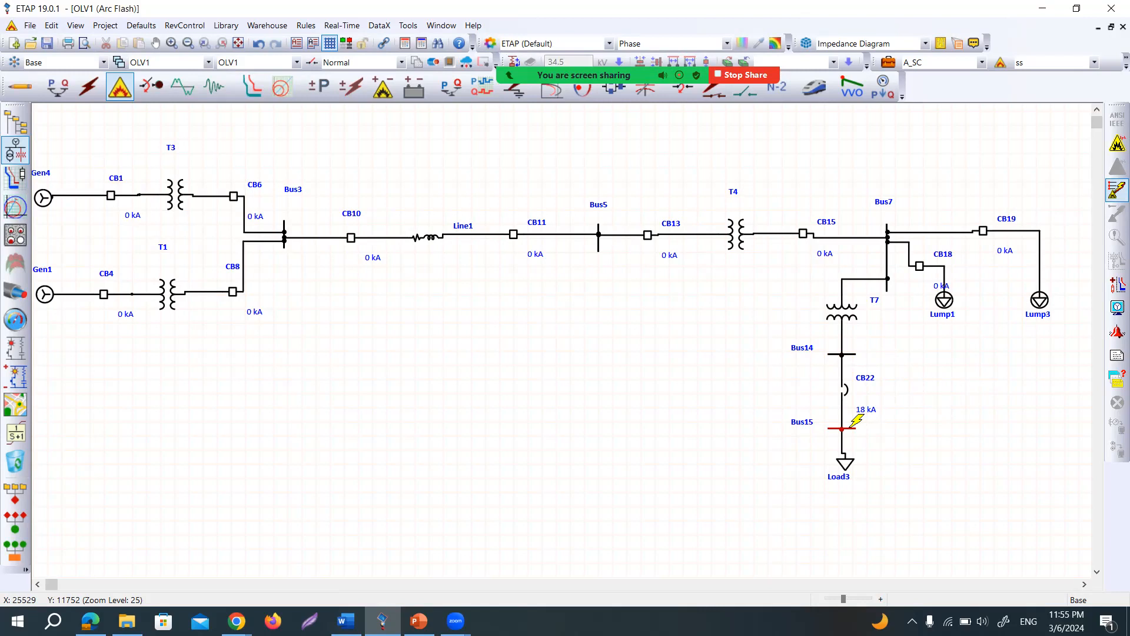
{"action": "left_click", "coordinate": [850, 427]}
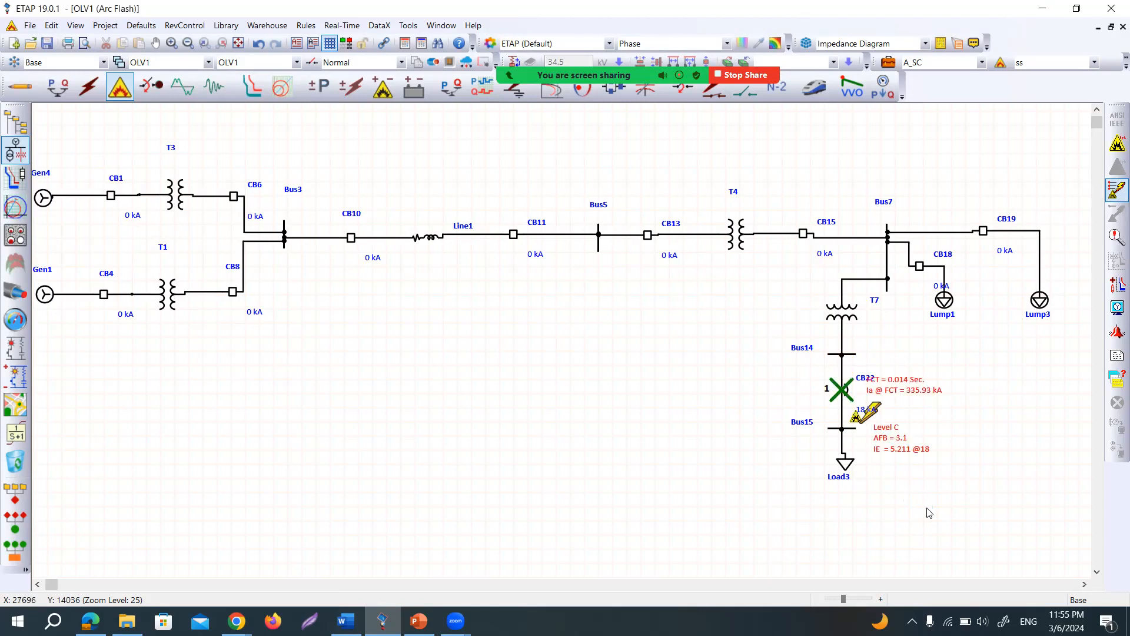
Move the CB22 and Bus15 result labels clear of the diagram symbols and examine the arc flash results.
{"action": "left_click_drag", "start_coordinate": [922, 393], "coordinate": [948, 392]}
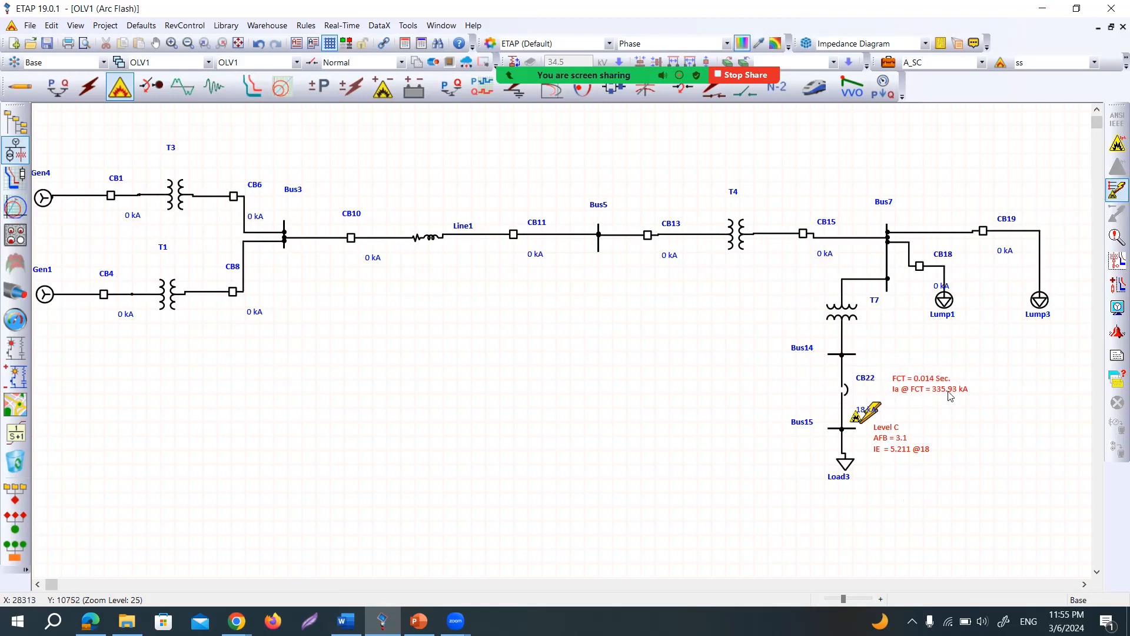
{"action": "mouse_move", "coordinate": [886, 438]}
{"action": "left_mouse_down"}
{"action": "mouse_move", "coordinate": [911, 422]}
{"action": "mouse_move", "coordinate": [902, 433]}
{"action": "left_mouse_up"}
{"action": "left_click", "coordinate": [973, 442]}
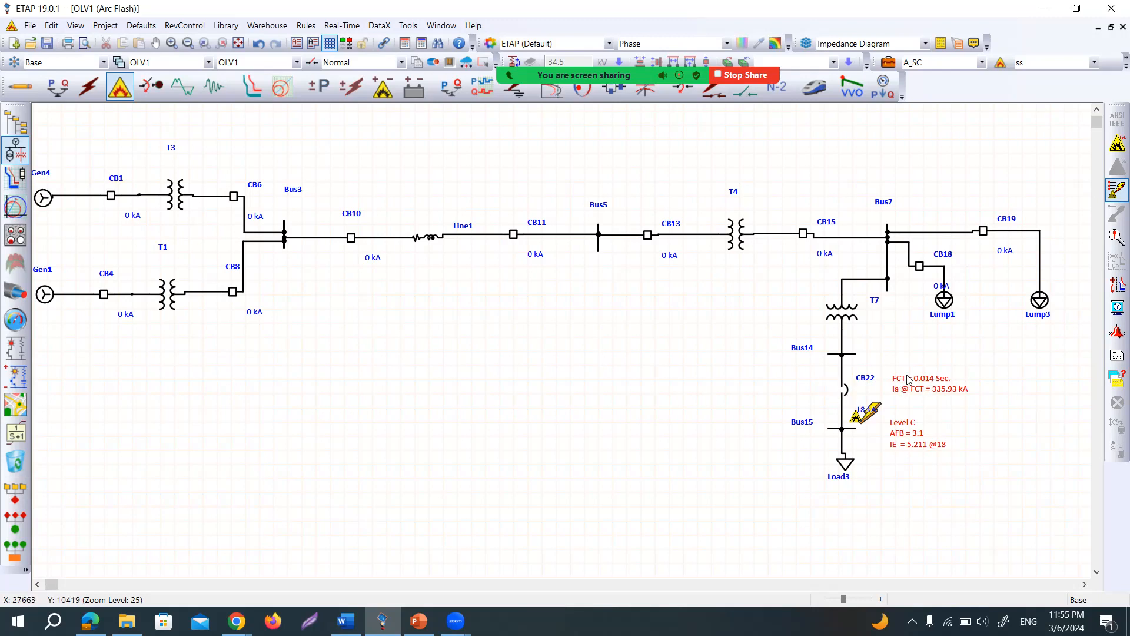
{"action": "left_click", "coordinate": [881, 599]}
{"action": "left_click", "coordinate": [881, 599]}
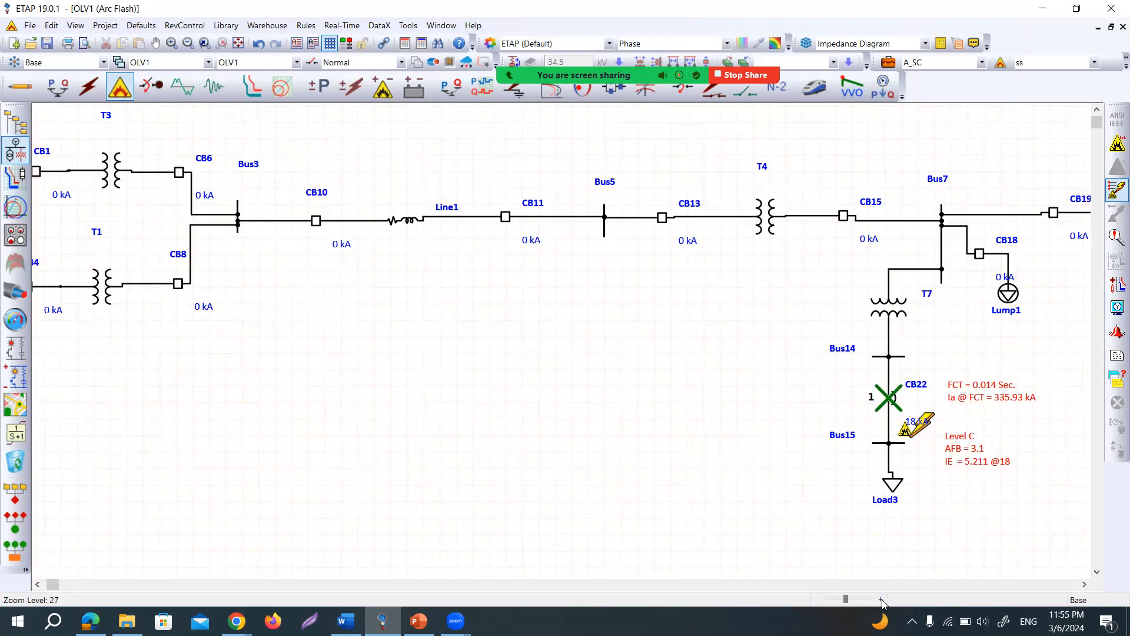
{"action": "left_click", "coordinate": [881, 600]}
{"action": "left_click", "coordinate": [1084, 584]}
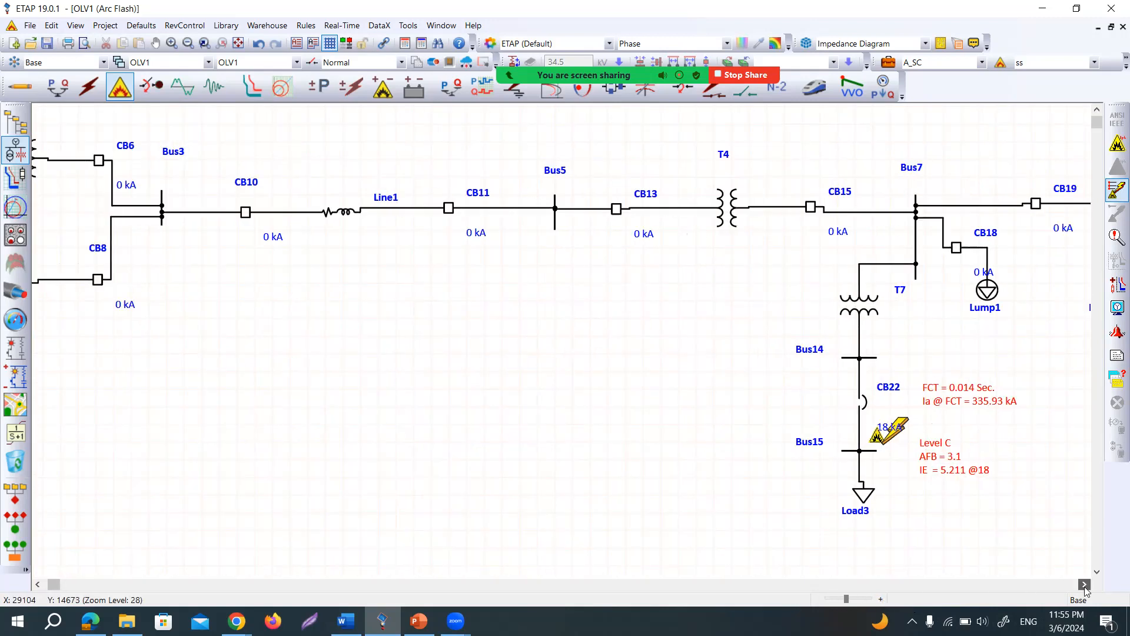
{"action": "left_click", "coordinate": [1083, 584]}
{"action": "left_click", "coordinate": [1084, 584]}
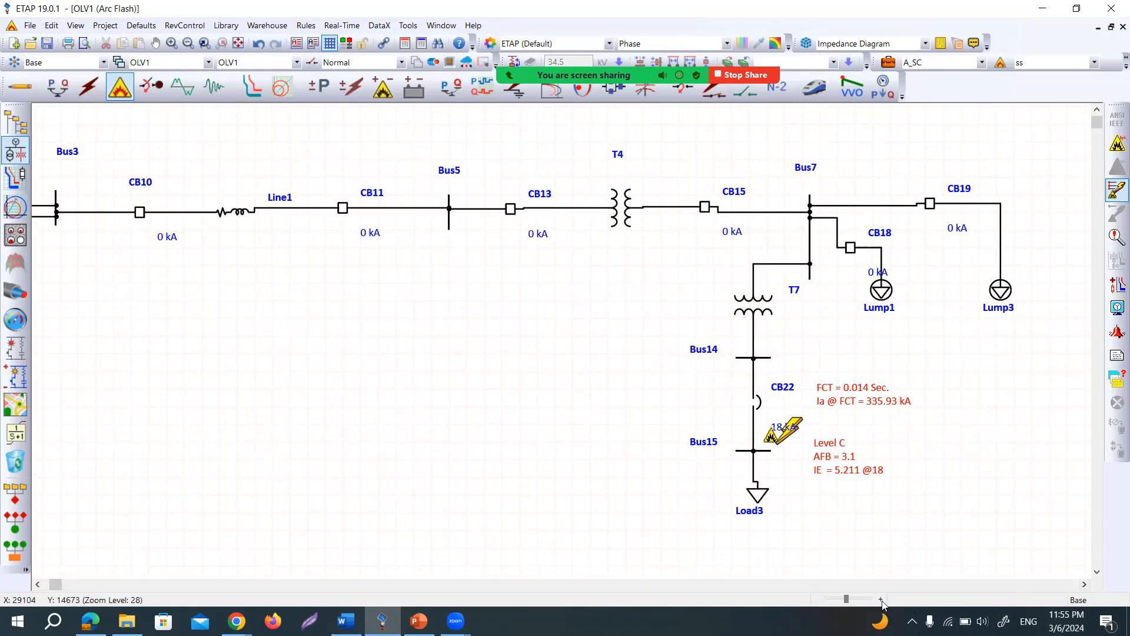
Take a closer look at the fault clearing, boundary and incident energy results around CB22 and Bus15.
{"action": "left_click", "coordinate": [881, 599]}
{"action": "left_click", "coordinate": [881, 599]}
{"action": "left_click", "coordinate": [1084, 583]}
{"action": "left_click", "coordinate": [1084, 583]}
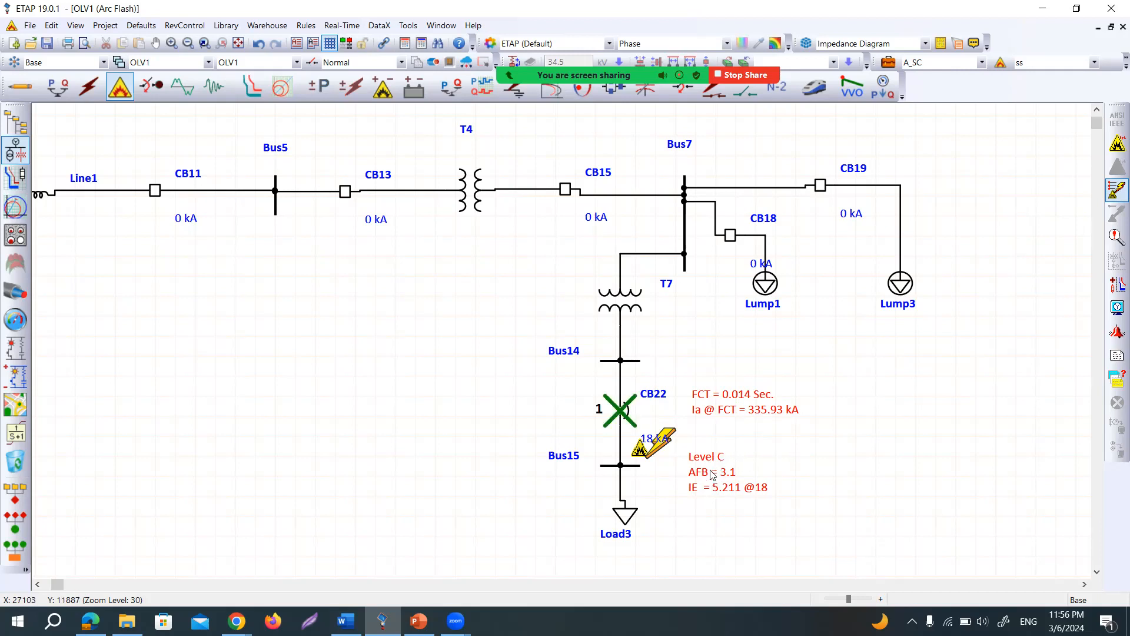
{"action": "left_click", "coordinate": [713, 474]}
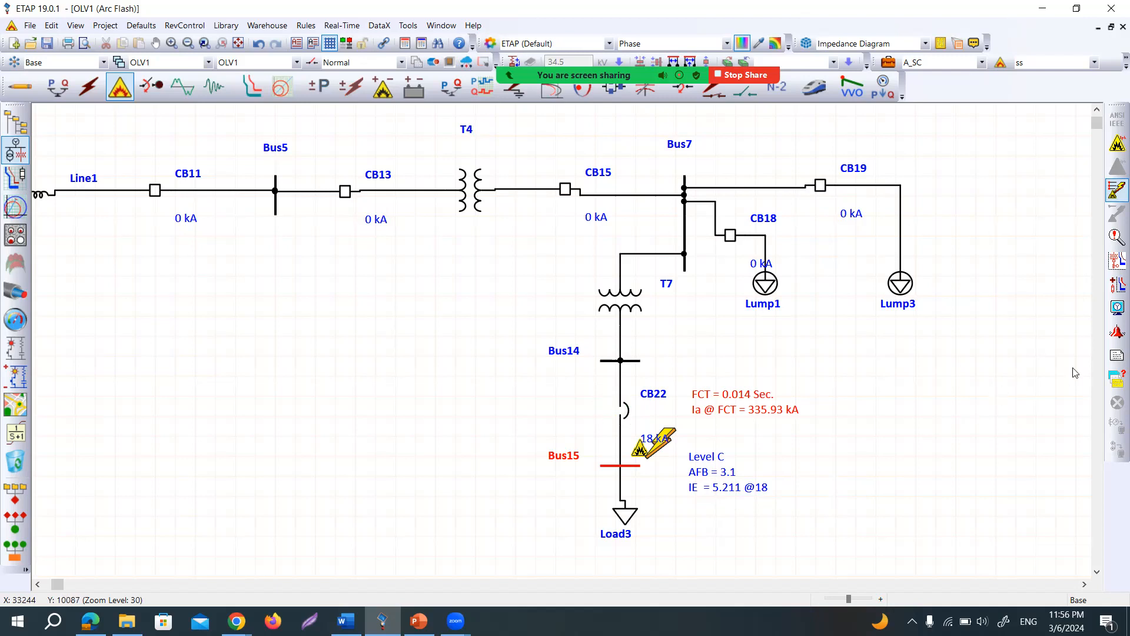
Generate the Arc Flash Summary and Incident Energy summary reports of output report ss in PDF format.
{"action": "left_click", "coordinate": [1114, 357]}
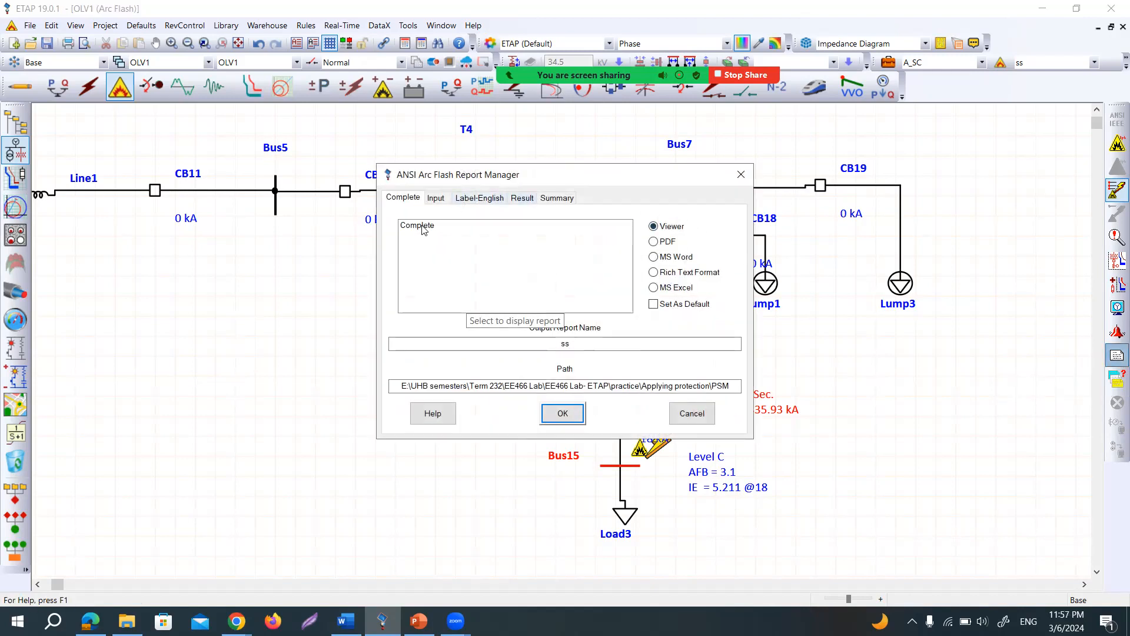
{"action": "left_click", "coordinate": [568, 201]}
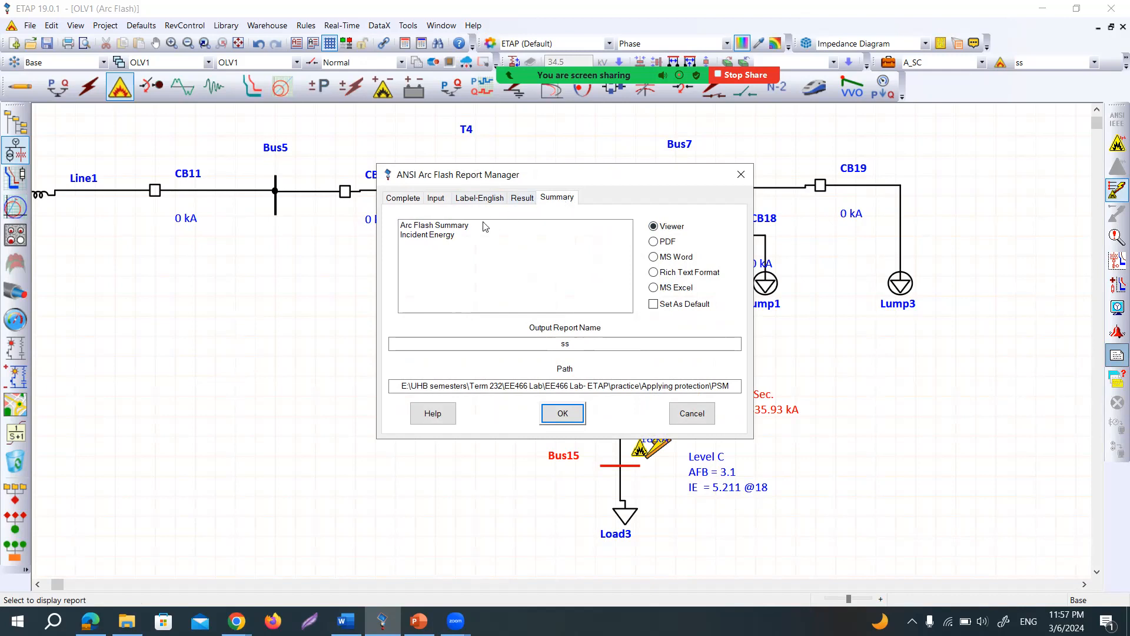
{"action": "left_click_drag", "start_coordinate": [441, 227], "coordinate": [435, 234]}
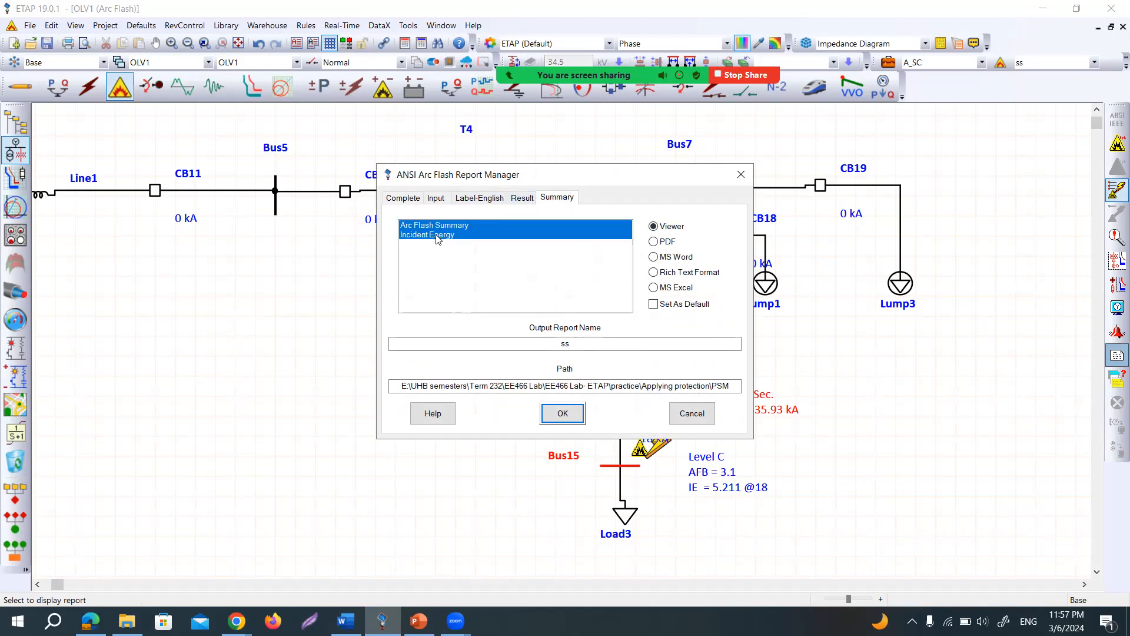
{"action": "left_click", "coordinate": [664, 243]}
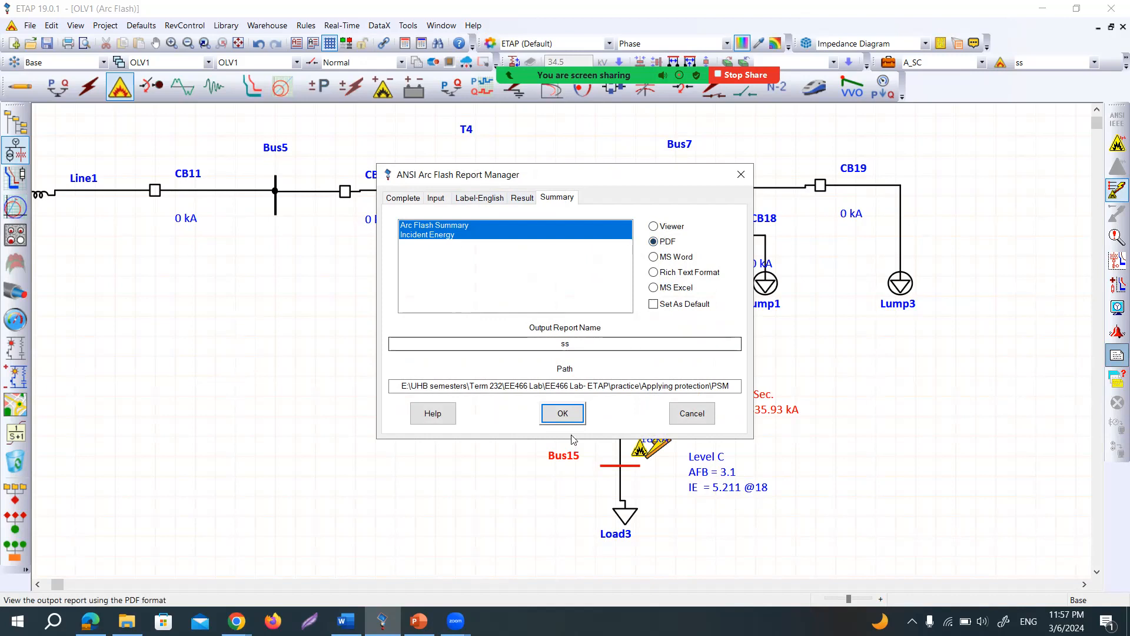
{"action": "left_click", "coordinate": [565, 414]}
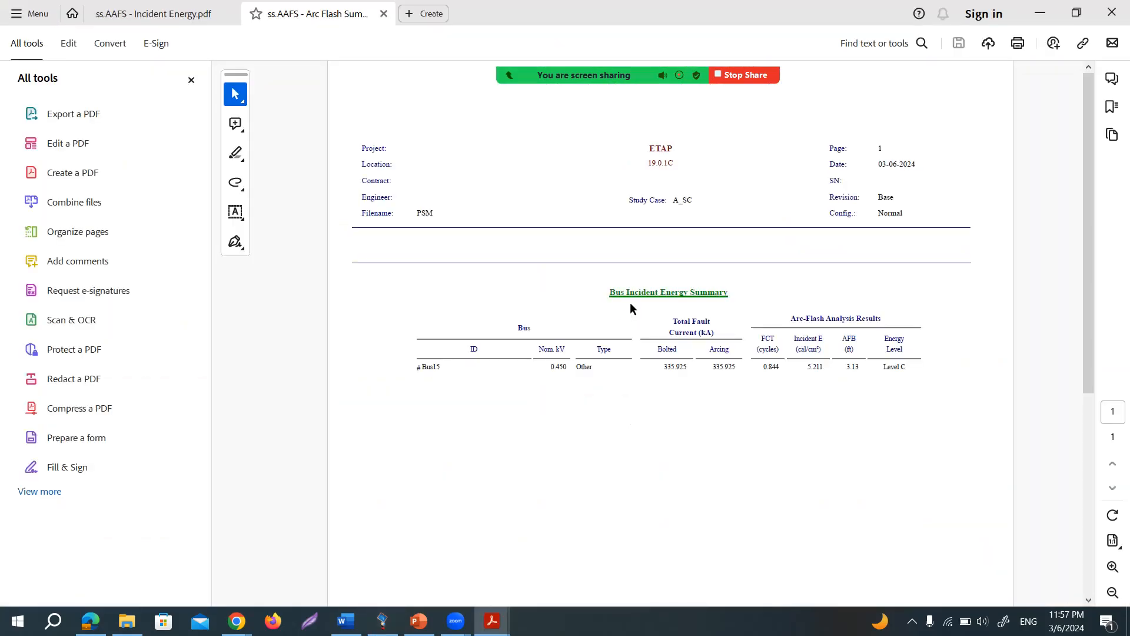
Examine Bus15's FCT, AFB and other arc flash results in the Incident Energy PDF, and view the Arc Flash Summary PDF.
{"action": "left_click", "coordinate": [132, 21]}
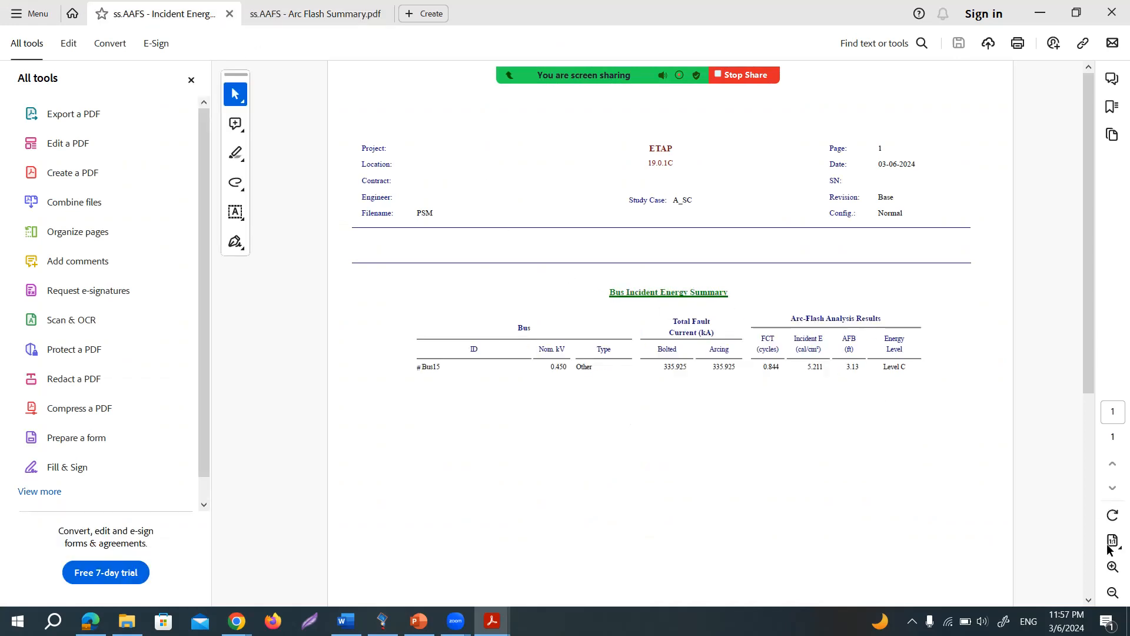
{"action": "left_click", "coordinate": [1110, 570]}
{"action": "left_click", "coordinate": [1110, 569]}
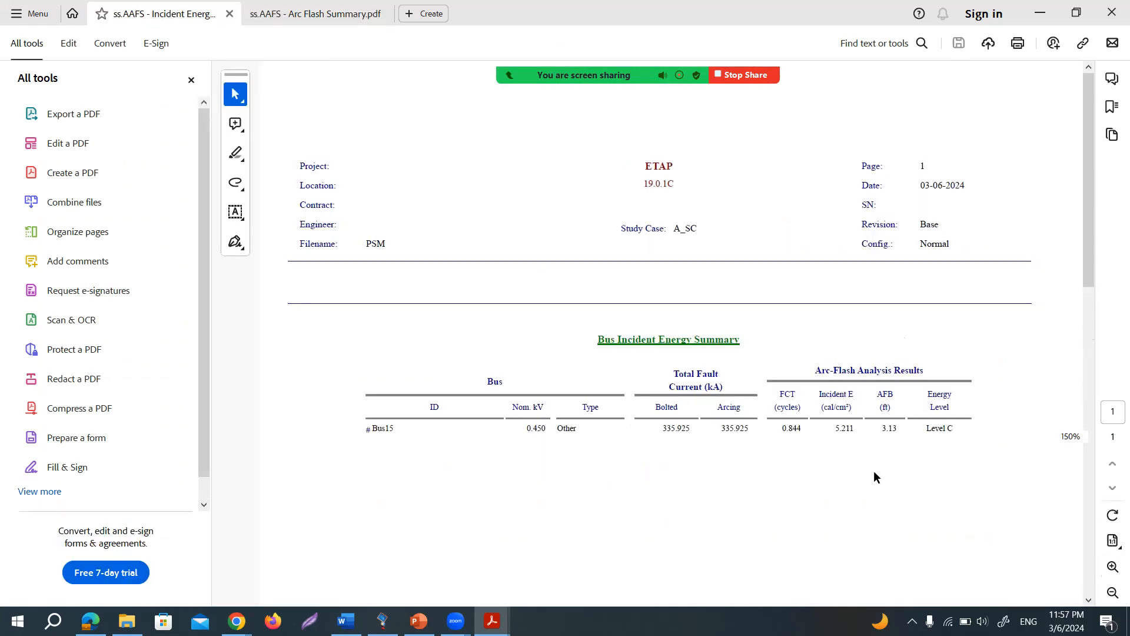
{"action": "scroll", "coordinate": [869, 472], "scroll_direction": "down", "scroll_amount": 1}
{"action": "left_click_drag", "start_coordinate": [793, 599], "coordinate": [897, 598]}
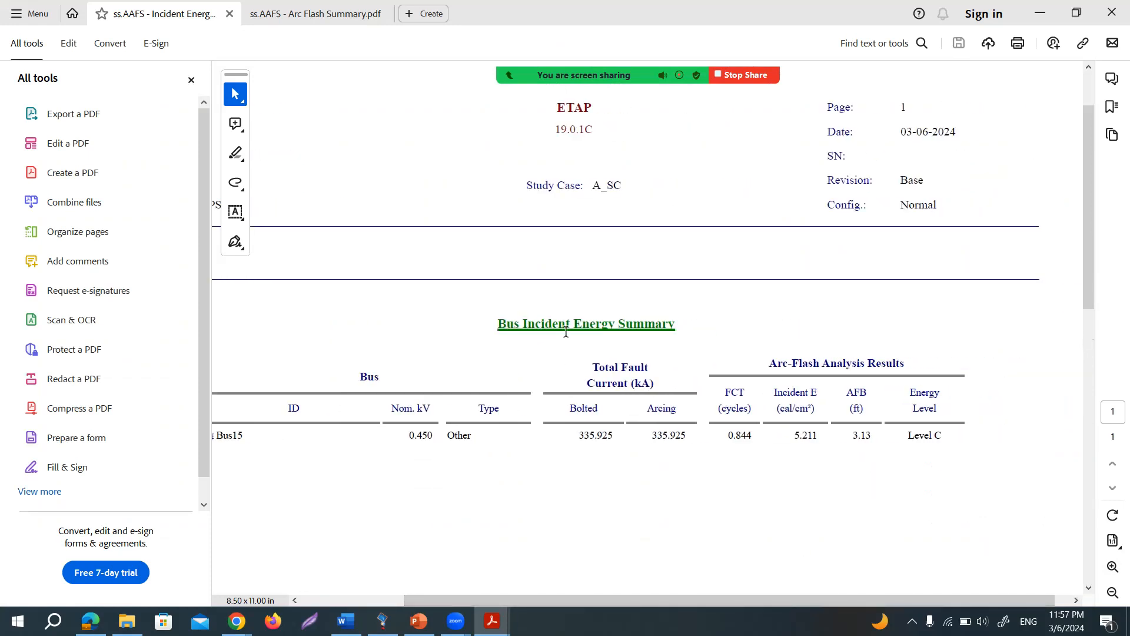
{"action": "triple_click", "coordinate": [787, 363]}
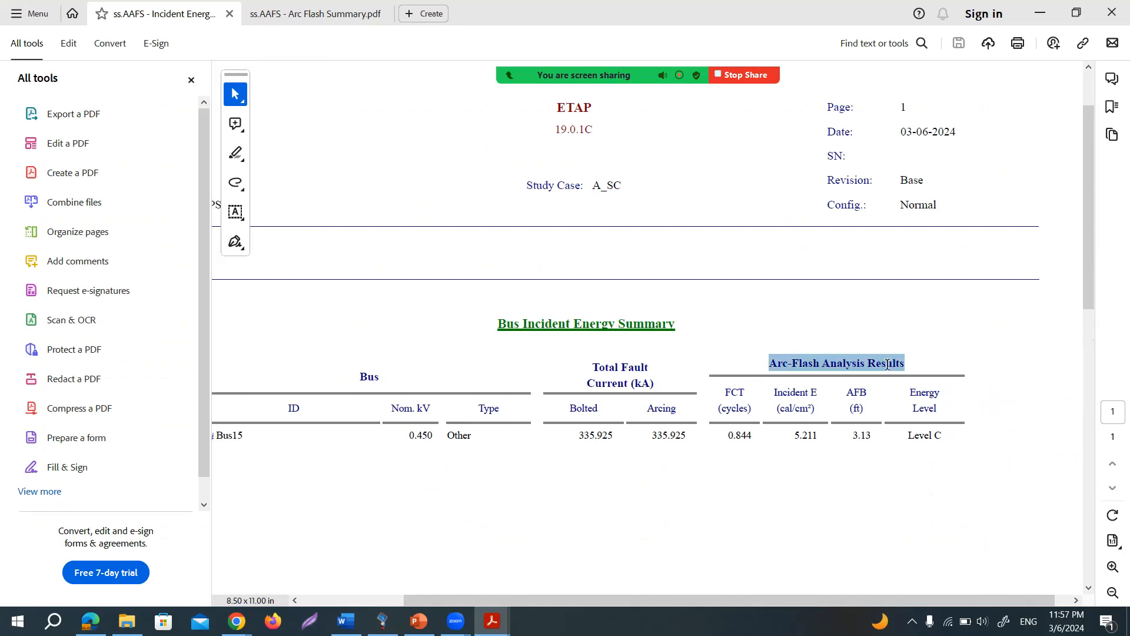
{"action": "double_click", "coordinate": [875, 435]}
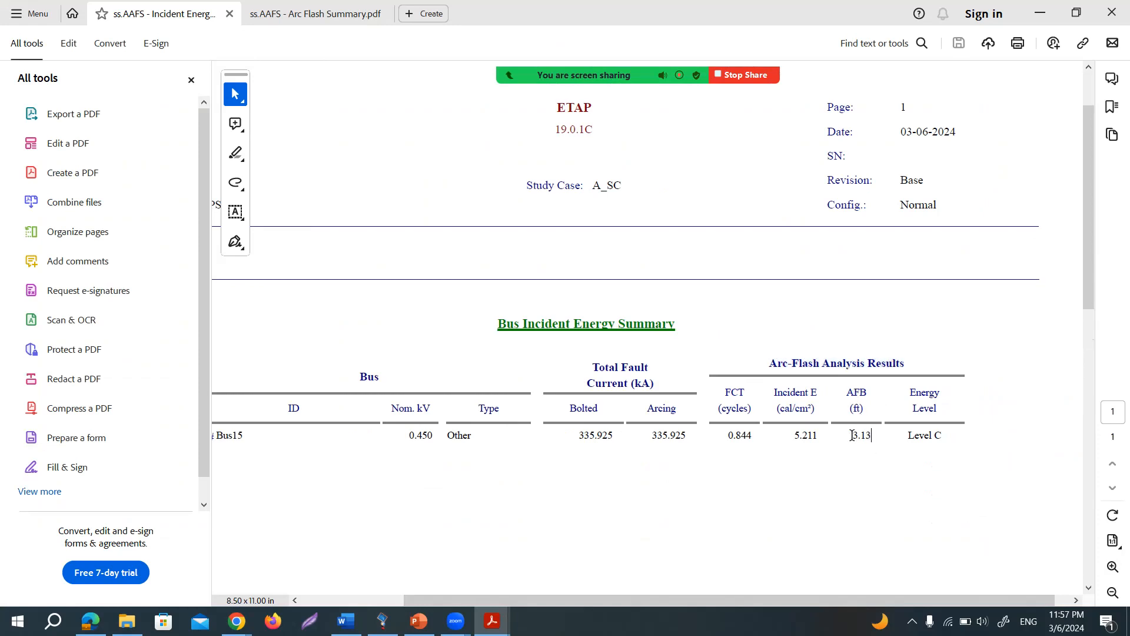
{"action": "left_click", "coordinate": [926, 460]}
{"action": "left_click_drag", "start_coordinate": [726, 393], "coordinate": [744, 393]}
{"action": "left_click", "coordinate": [765, 413]}
{"action": "left_click_drag", "start_coordinate": [753, 434], "coordinate": [729, 435]}
{"action": "left_click", "coordinate": [766, 496]}
{"action": "left_click", "coordinate": [281, 14]}
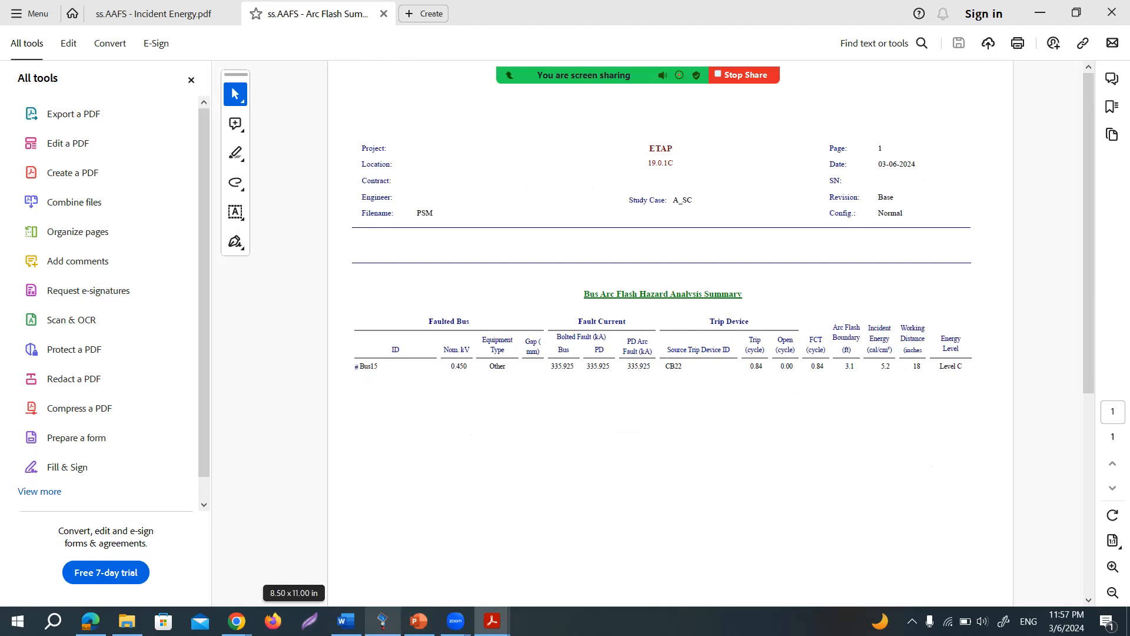
Return to ETAP and save the project with the option to save connections for external use.
{"action": "left_click", "coordinate": [382, 620]}
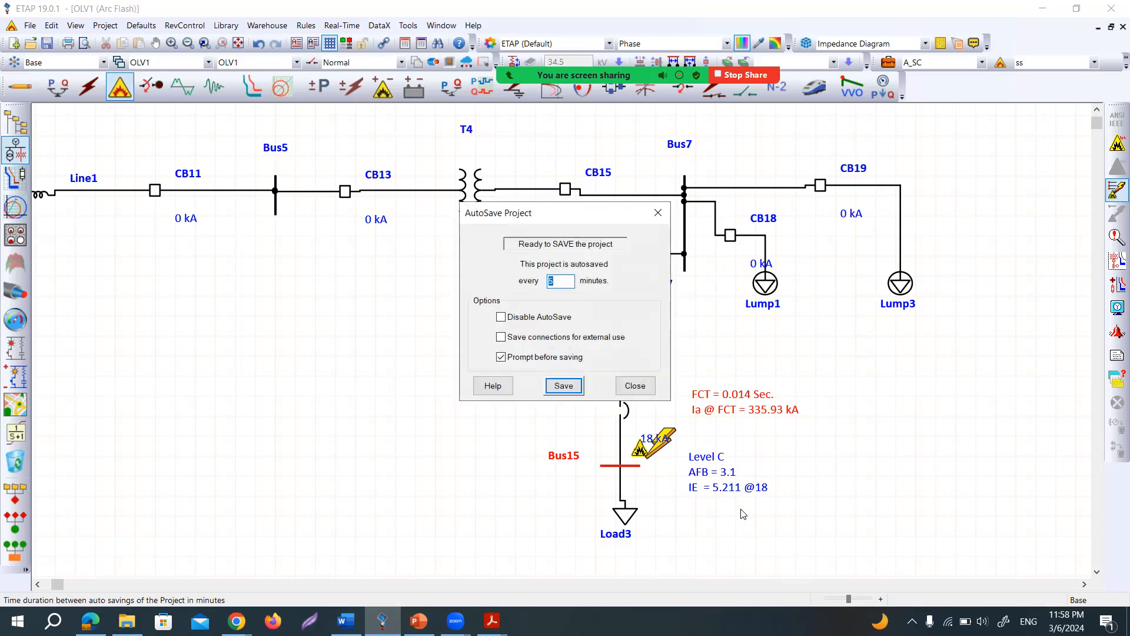
{"action": "left_click", "coordinate": [576, 338]}
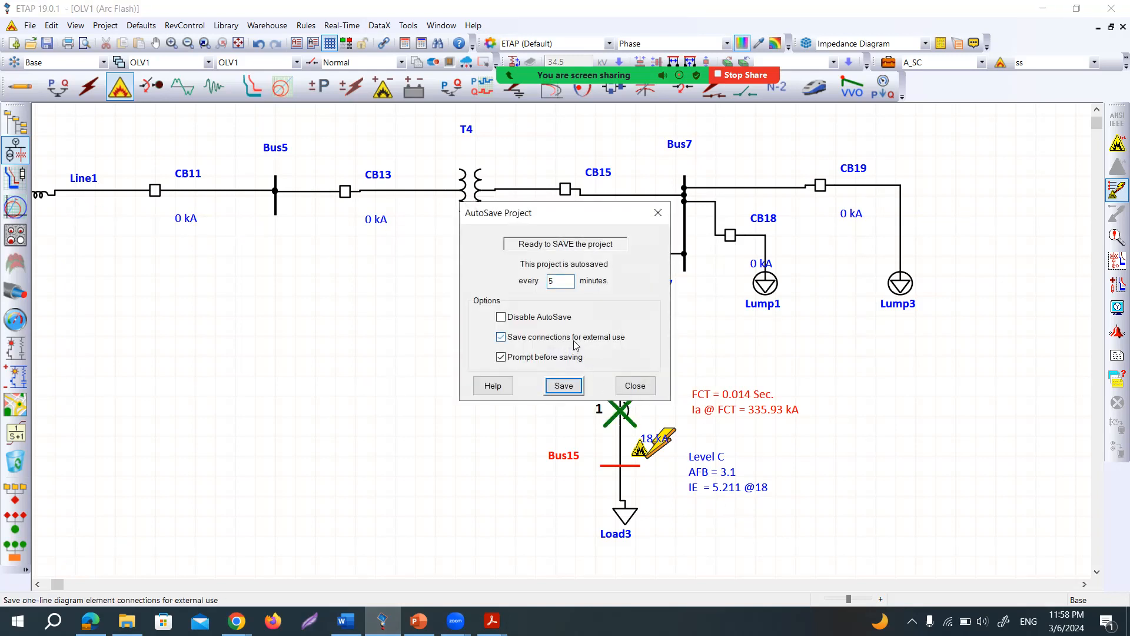
{"action": "left_click", "coordinate": [563, 385]}
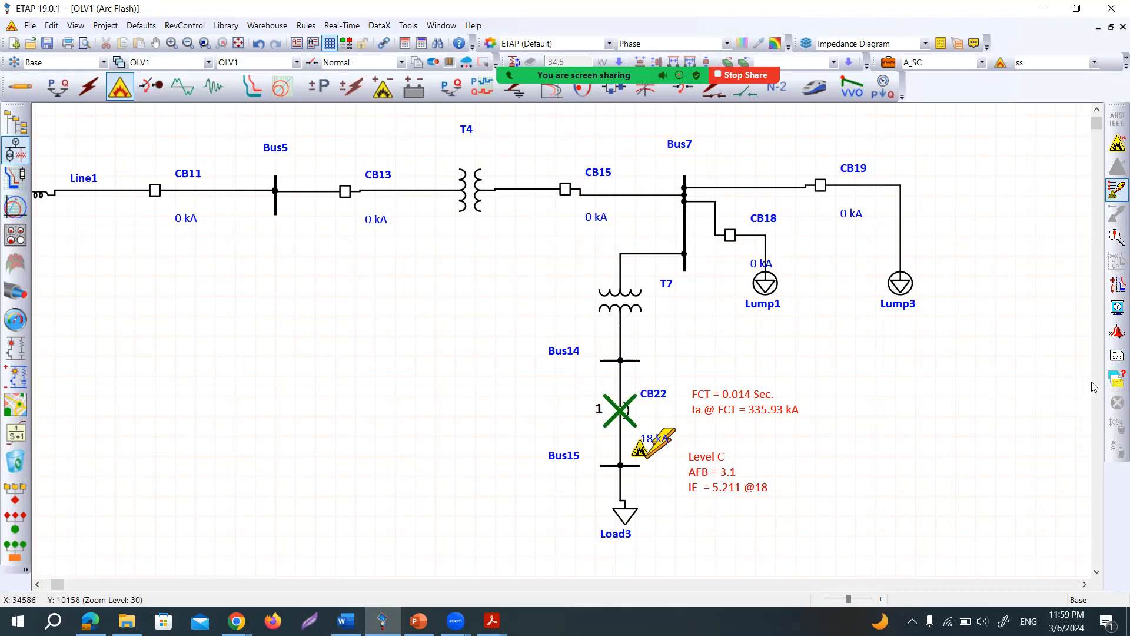
Open the Arc Flash Result Analyzer, show the worst-case incident energy results and select the Bus15 row.
{"action": "left_click", "coordinate": [1114, 384]}
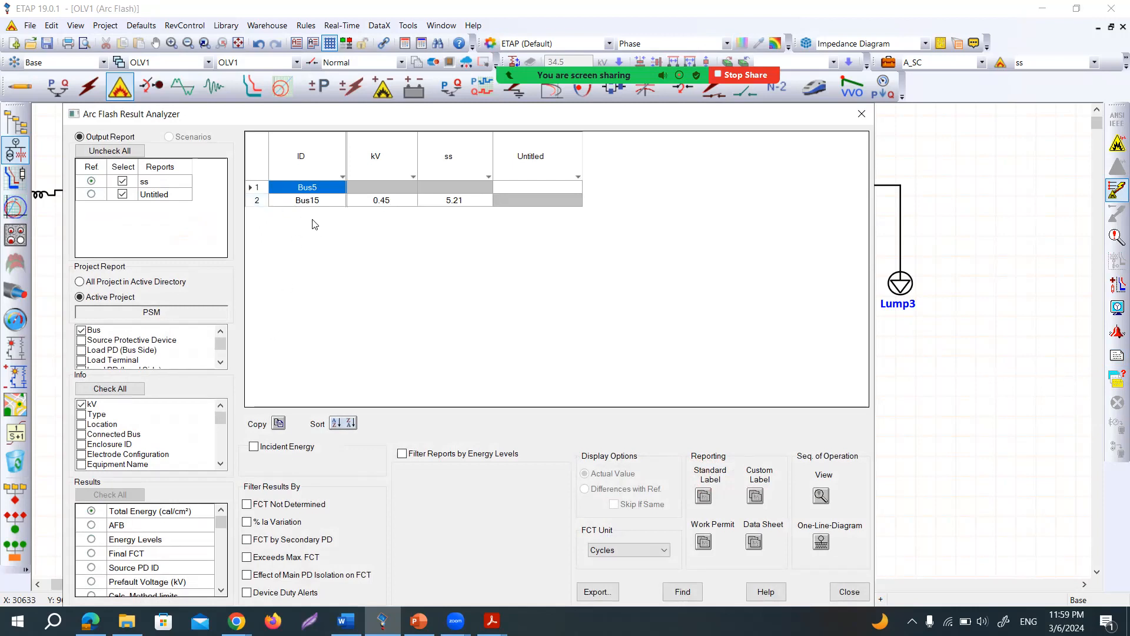
{"action": "left_click", "coordinate": [291, 202]}
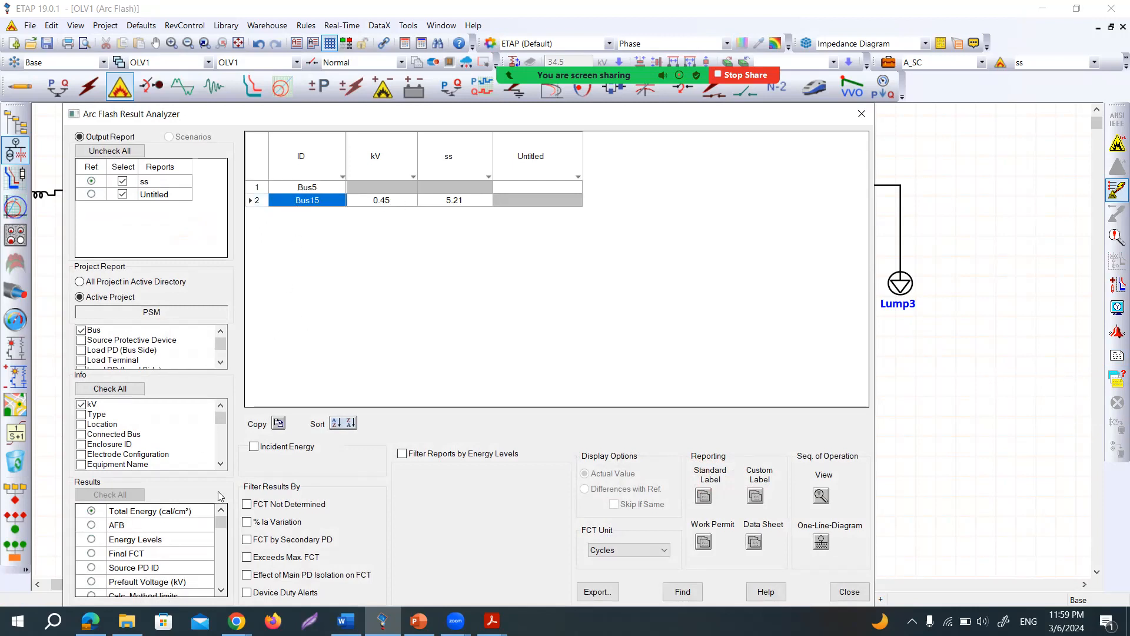
{"action": "left_click", "coordinate": [254, 448]}
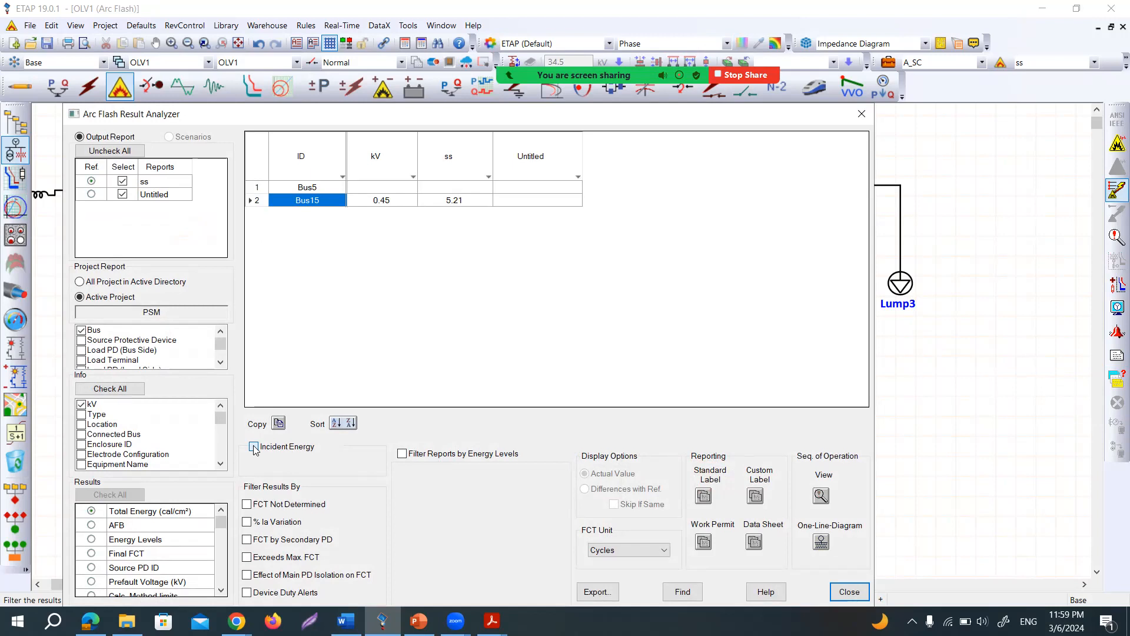
{"action": "left_click", "coordinate": [254, 448]}
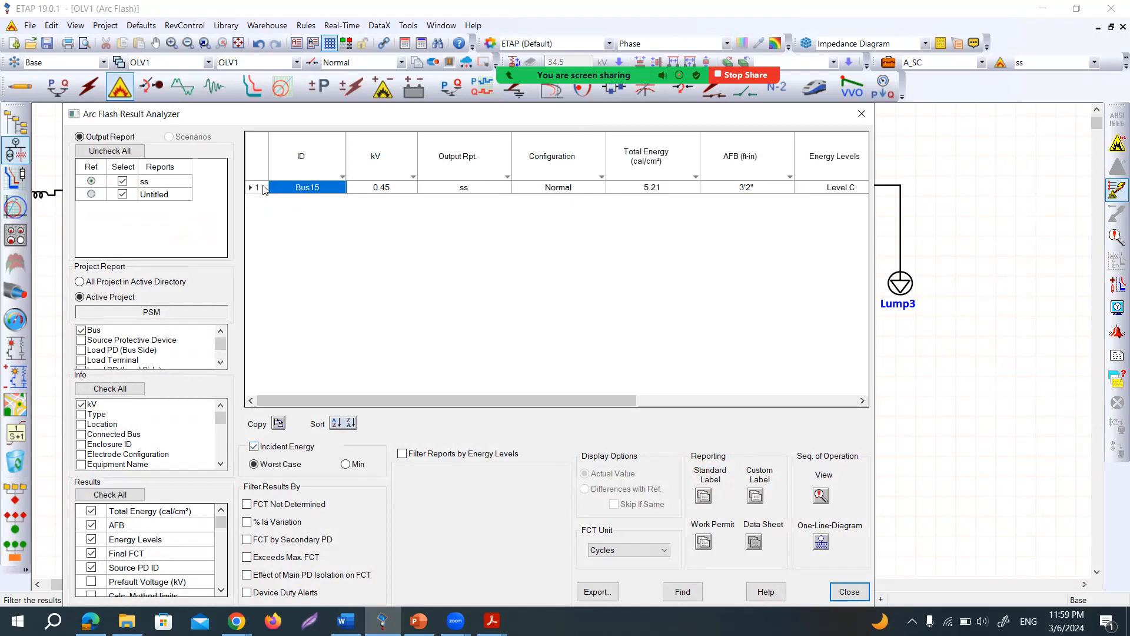
{"action": "left_click", "coordinate": [257, 189]}
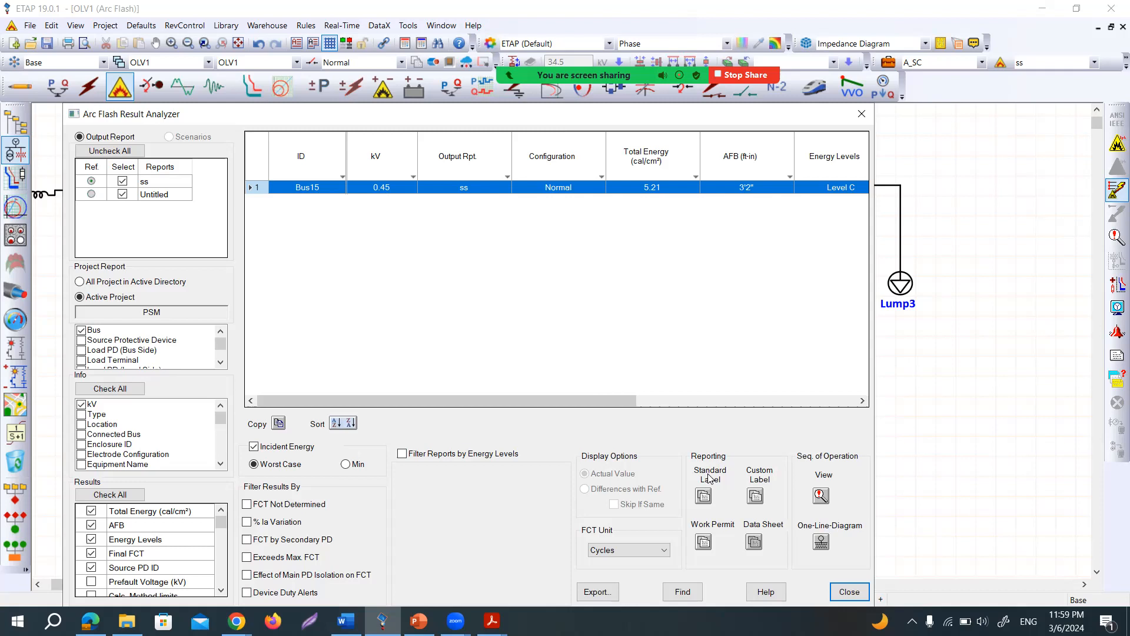
Generate the 3.5X7 Danger1-Bus standard label for Bus15 in PDF format.
{"action": "left_click", "coordinate": [705, 497]}
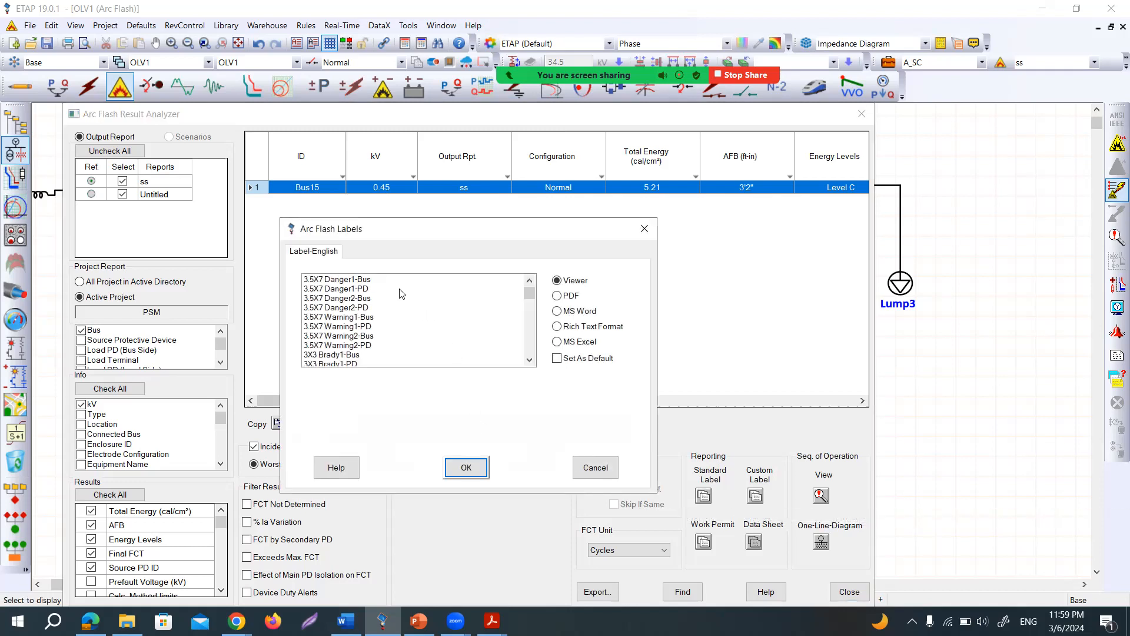
{"action": "scroll", "coordinate": [398, 296], "scroll_direction": "down", "scroll_amount": 3}
{"action": "scroll", "coordinate": [397, 298], "scroll_direction": "down", "scroll_amount": 8}
{"action": "scroll", "coordinate": [397, 299], "scroll_direction": "down", "scroll_amount": 10}
{"action": "scroll", "coordinate": [399, 302], "scroll_direction": "up", "scroll_amount": 6}
{"action": "scroll", "coordinate": [398, 301], "scroll_direction": "up", "scroll_amount": 15}
{"action": "left_click", "coordinate": [345, 282]}
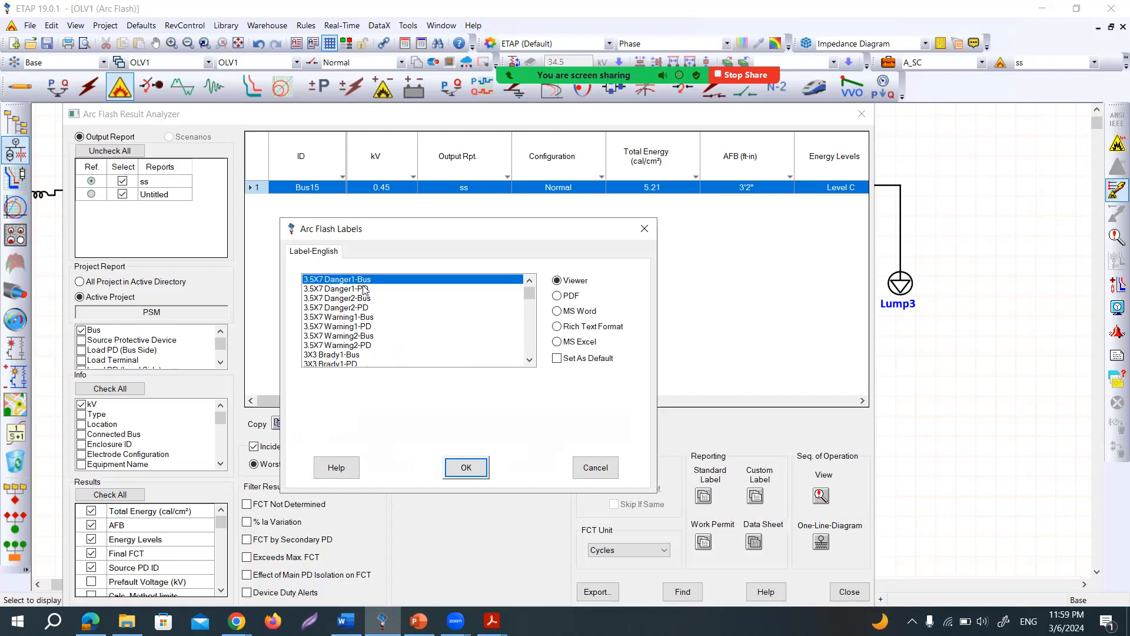
{"action": "left_click", "coordinate": [569, 300]}
{"action": "left_click", "coordinate": [476, 465]}
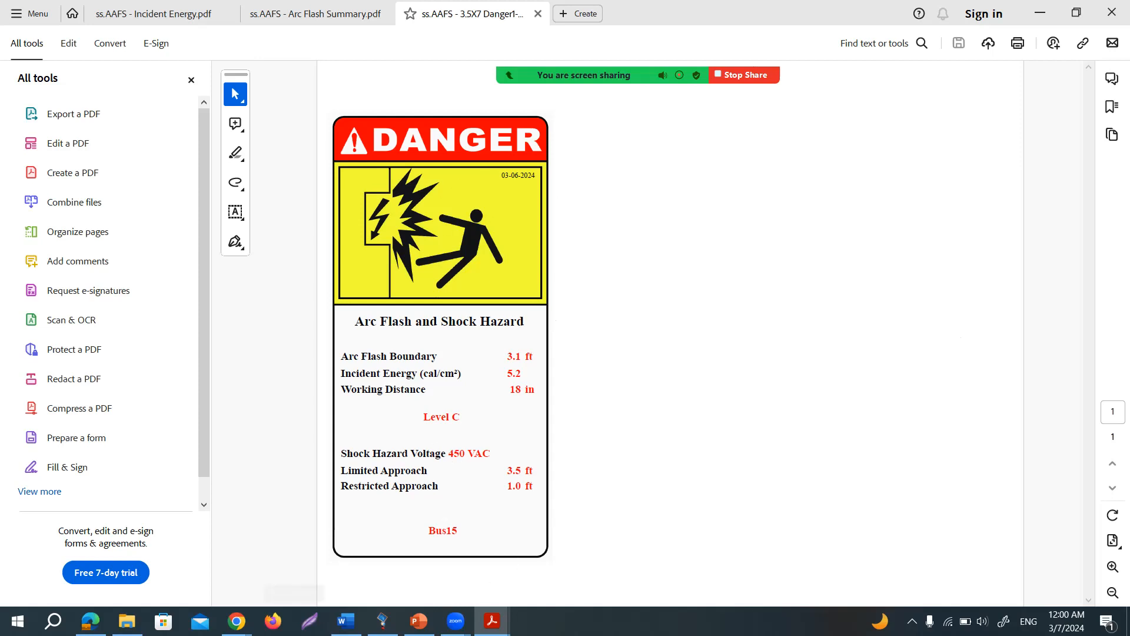
Return to ETAP, generate the Z535.4 4x6 Warning-Bus standard label for Bus15 as a PDF, and compare it with the Danger label.
{"action": "left_click", "coordinate": [383, 620]}
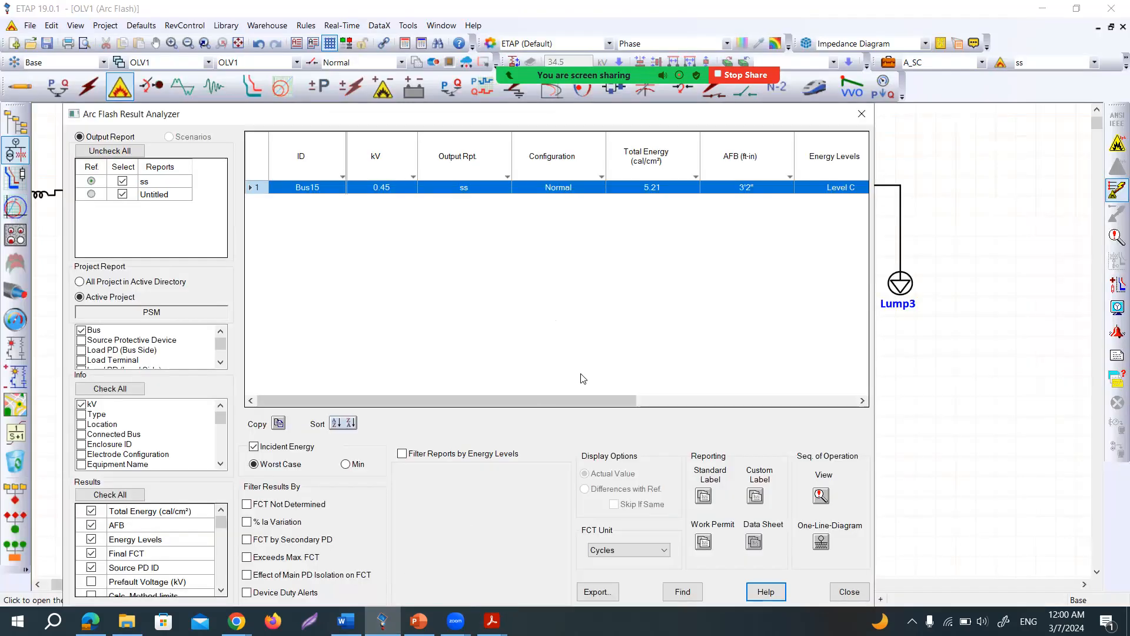
{"action": "left_click", "coordinate": [703, 496]}
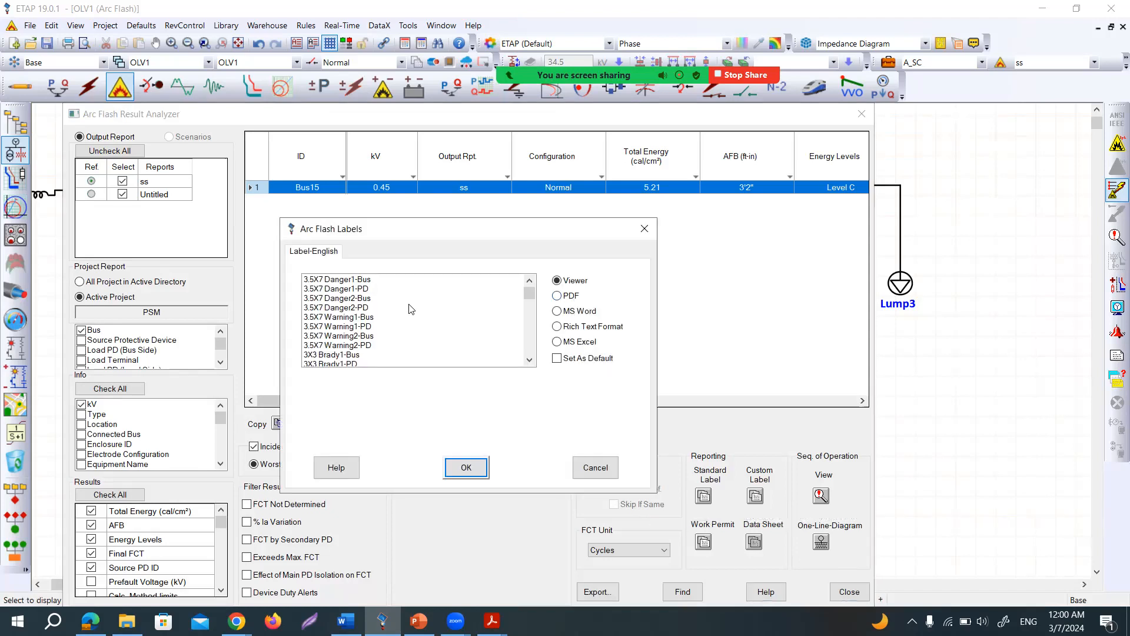
{"action": "scroll", "coordinate": [391, 309], "scroll_direction": "down", "scroll_amount": 5}
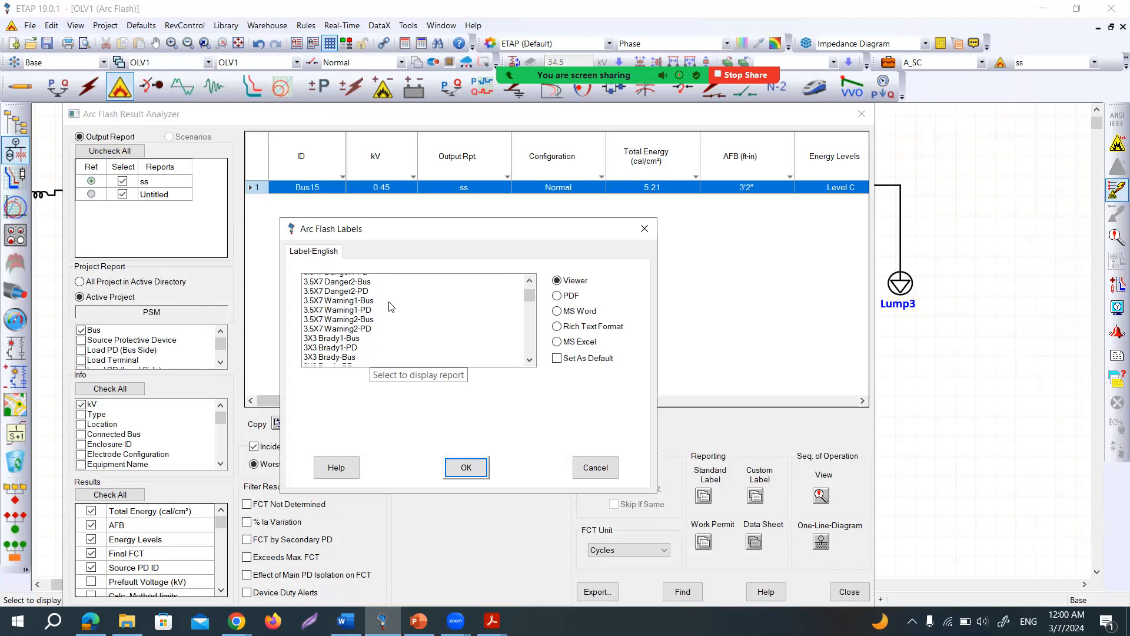
{"action": "scroll", "coordinate": [392, 311], "scroll_direction": "down", "scroll_amount": 15}
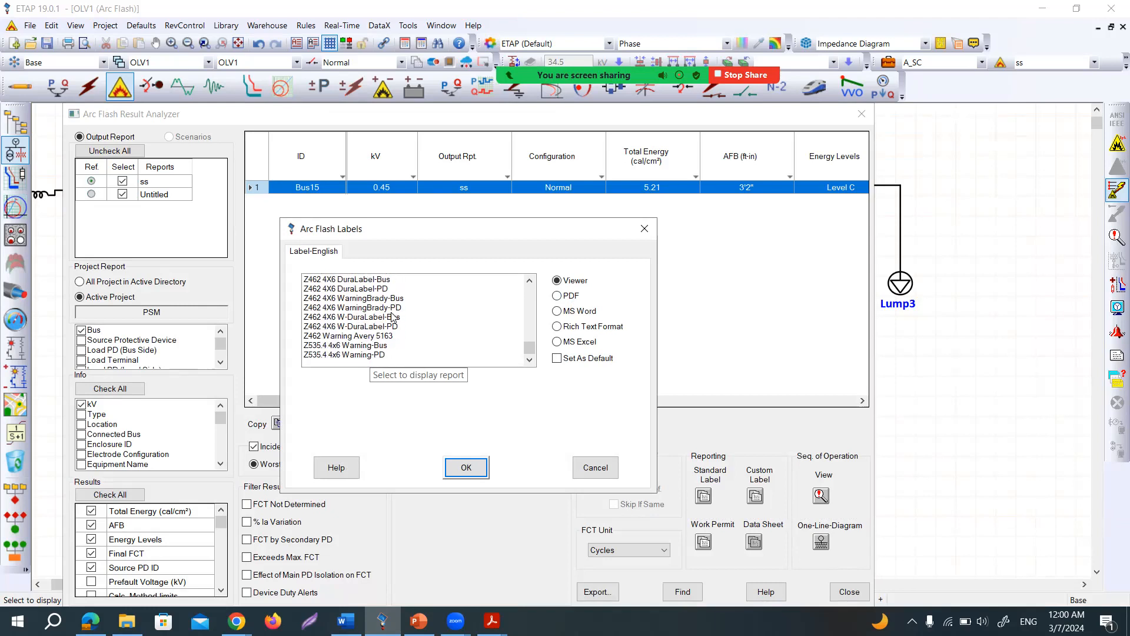
{"action": "left_click", "coordinate": [372, 346]}
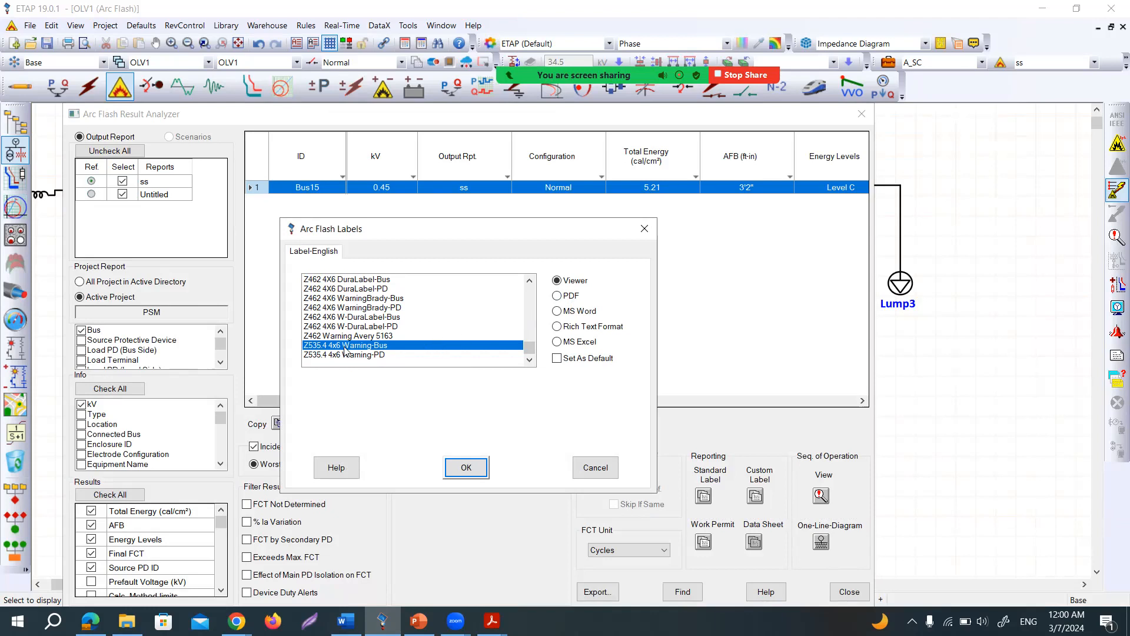
{"action": "left_click", "coordinate": [571, 298]}
{"action": "left_click", "coordinate": [463, 466]}
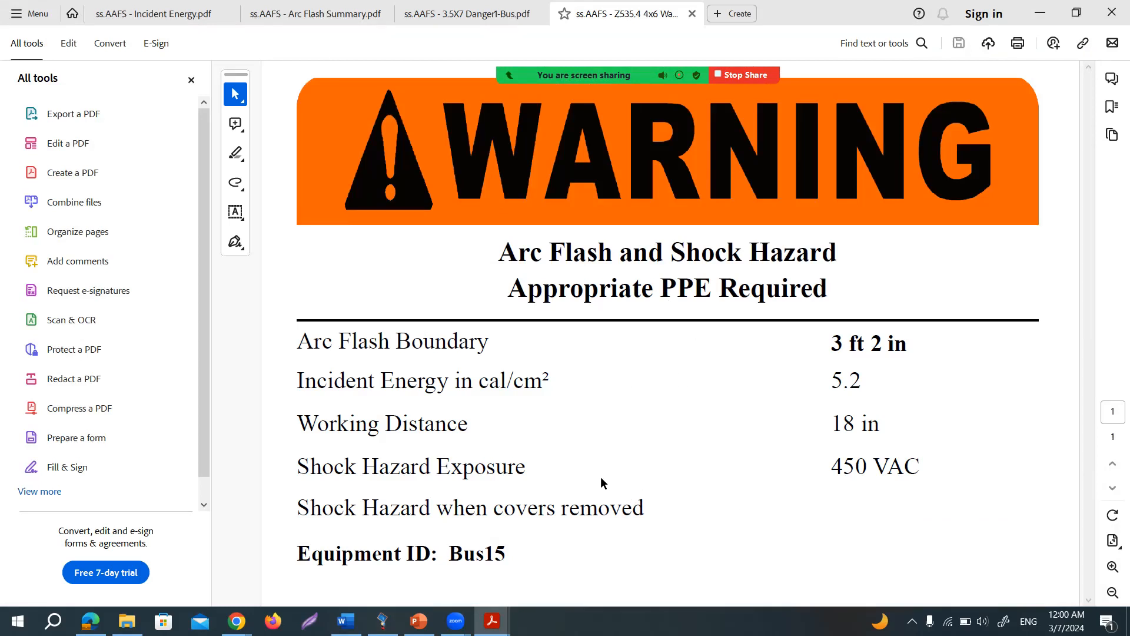
{"action": "left_click", "coordinate": [465, 13]}
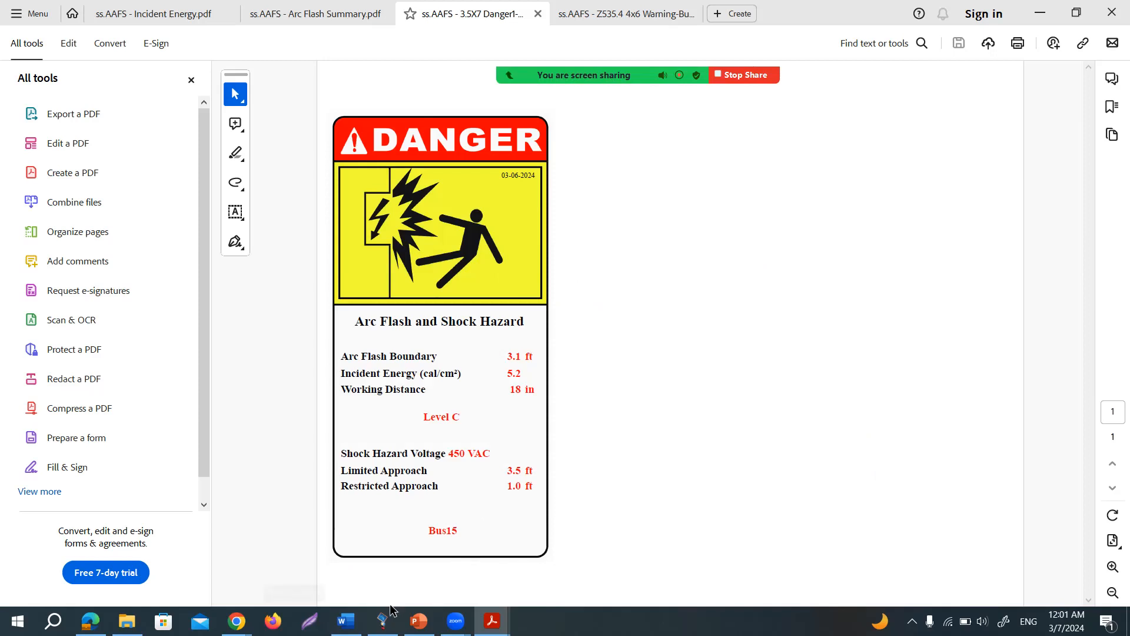
Return to ETAP, turn off the Incident Energy option in the Result Analyzer and filter the reports by energy levels.
{"action": "left_click", "coordinate": [382, 620]}
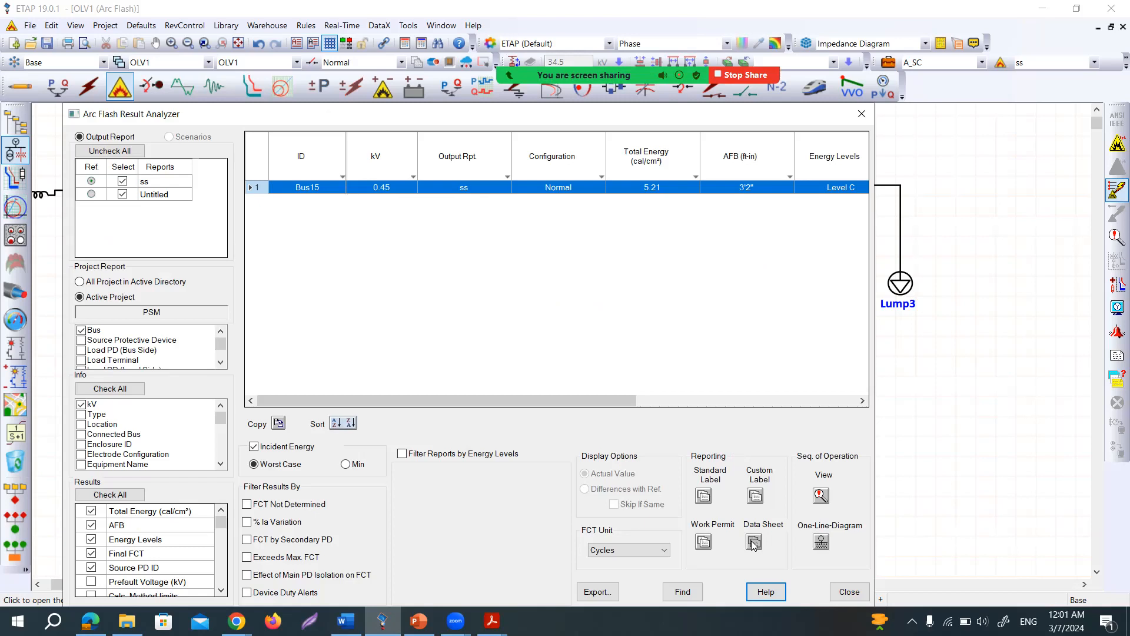
{"action": "left_click", "coordinate": [304, 445]}
{"action": "left_click", "coordinate": [294, 447]}
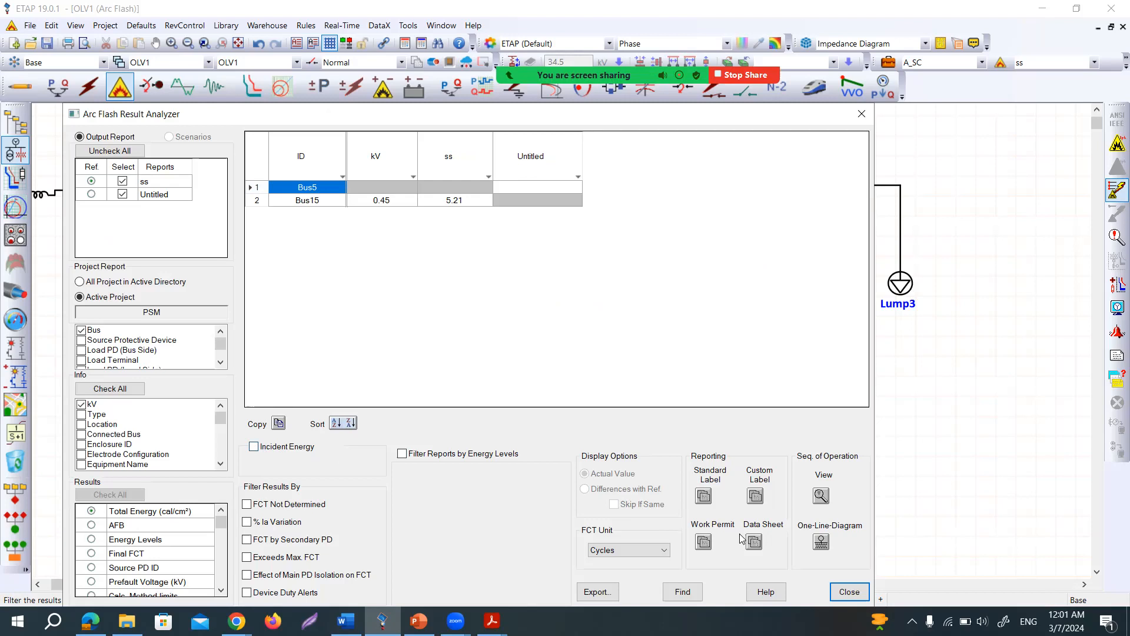
{"action": "left_click", "coordinate": [754, 541]}
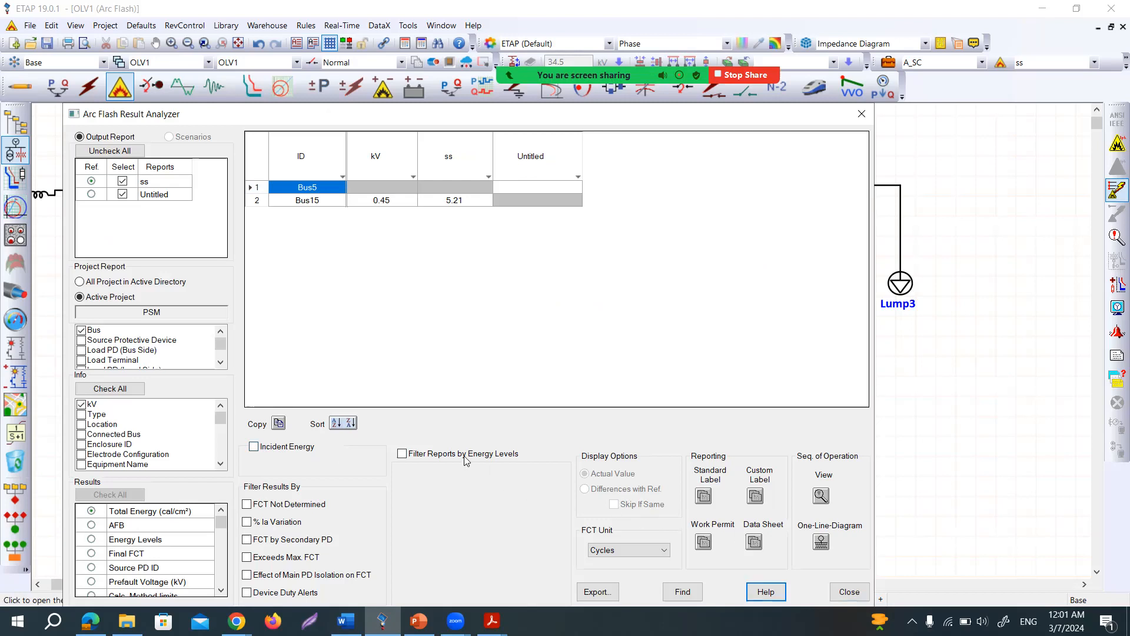
{"action": "left_click", "coordinate": [433, 454]}
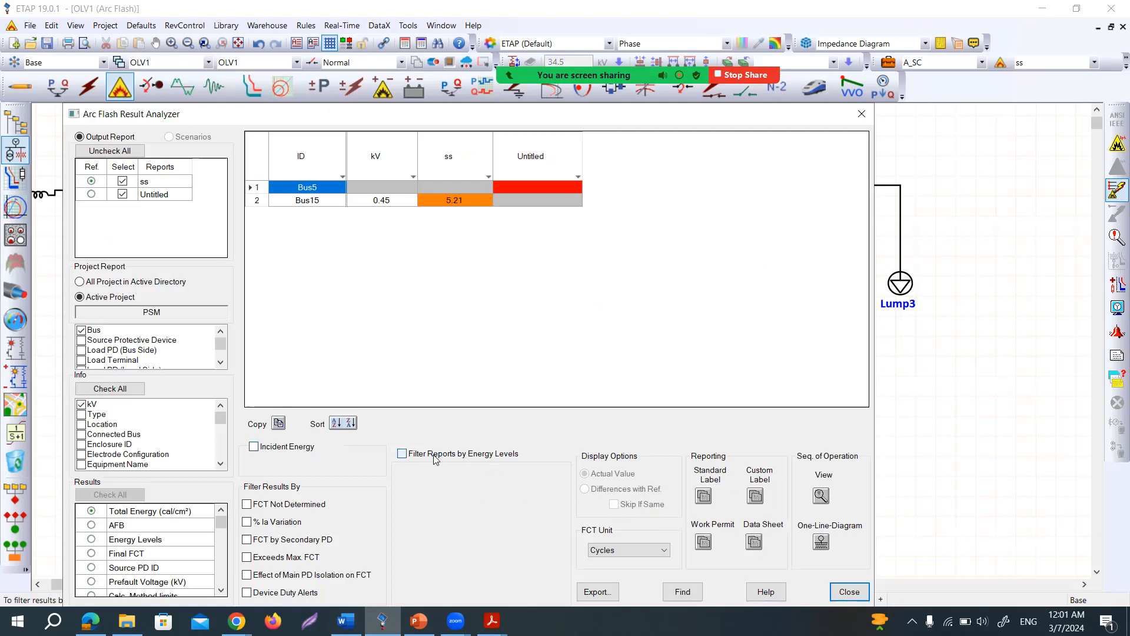
Examine the NFPA standards offered by the energy-level report filter in the Result Analyzer and turn the filter off.
{"action": "left_click", "coordinate": [754, 542]}
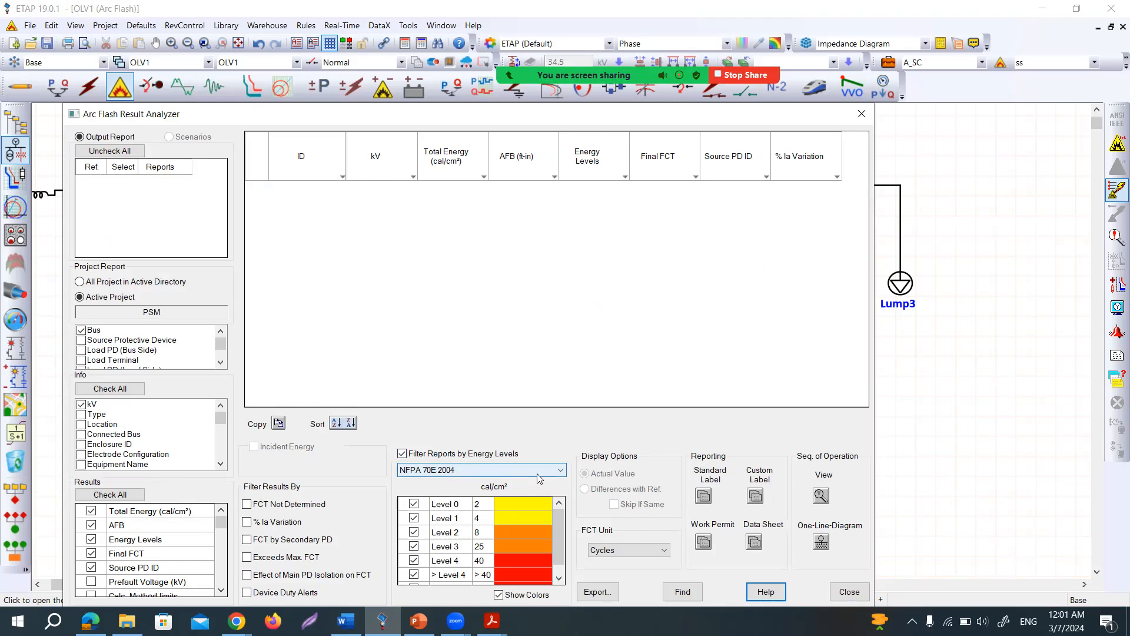
{"action": "left_click", "coordinate": [558, 471]}
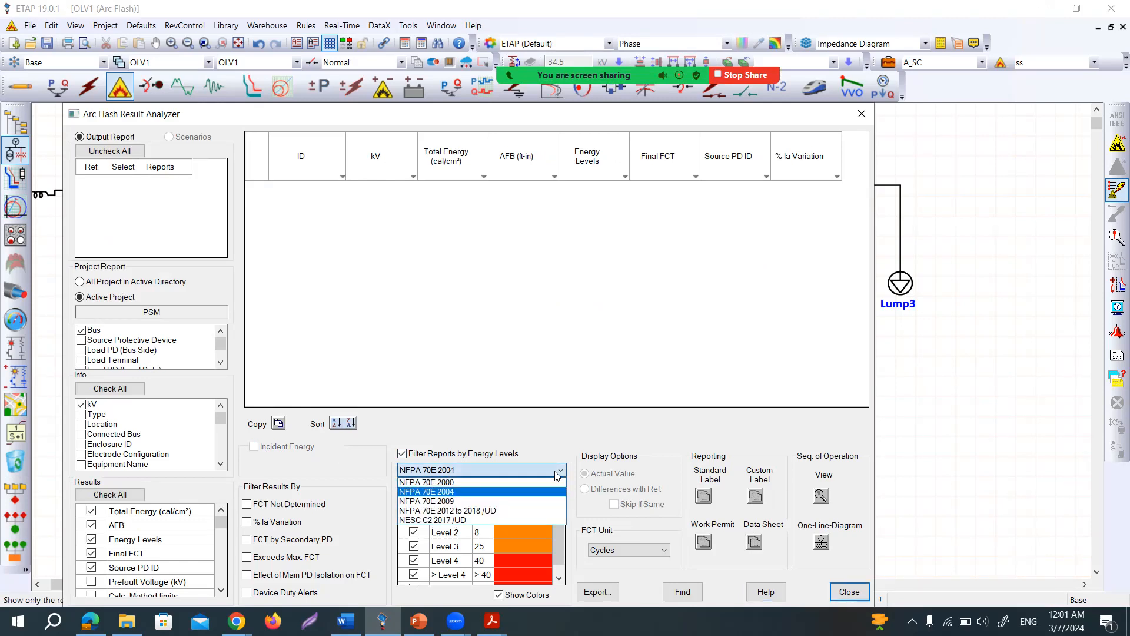
{"action": "left_click", "coordinate": [545, 433]}
{"action": "left_click", "coordinate": [753, 542]}
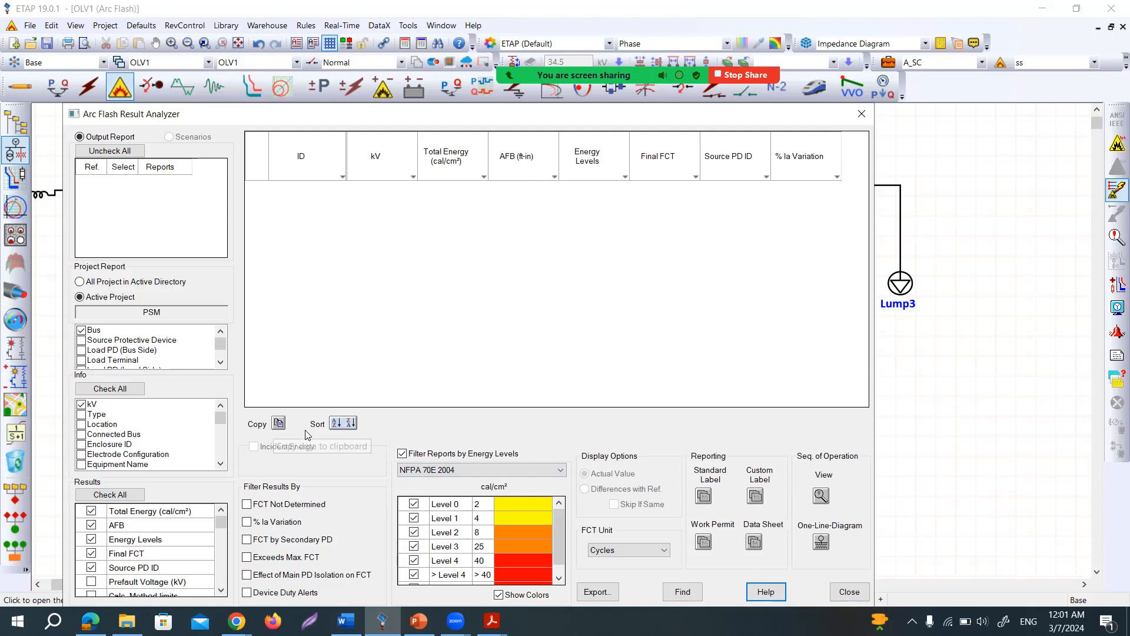
{"action": "left_click", "coordinate": [436, 461]}
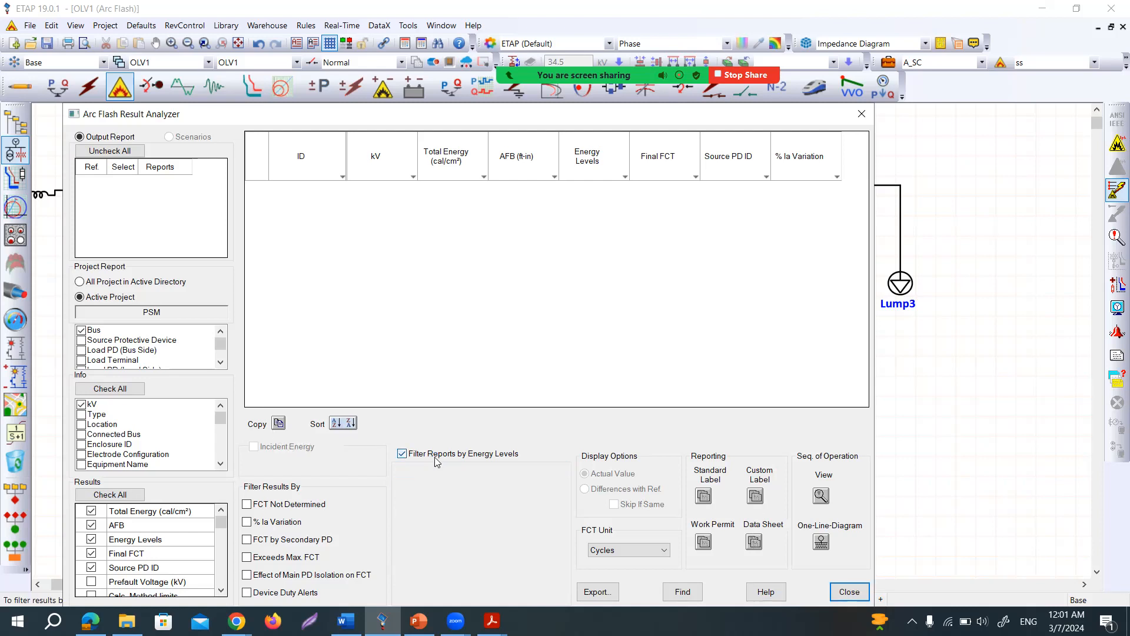
{"action": "left_click", "coordinate": [754, 541]}
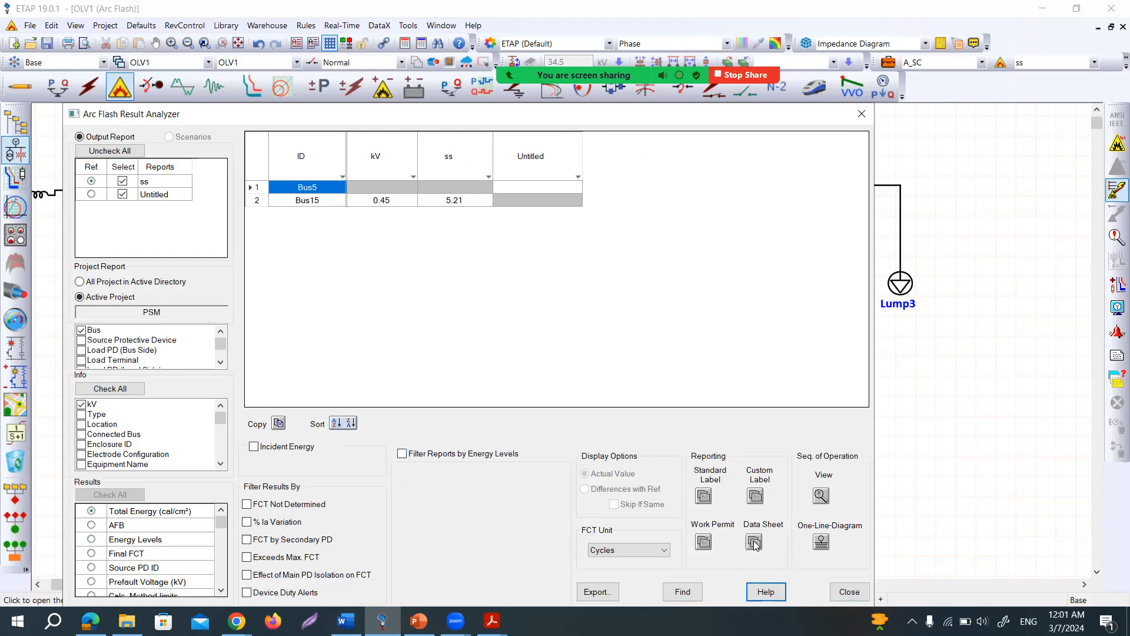
Turn the Incident Energy option back on with Worst Case and close the Arc Flash Result Analyzer without saving the changes.
{"action": "left_click", "coordinate": [255, 447]}
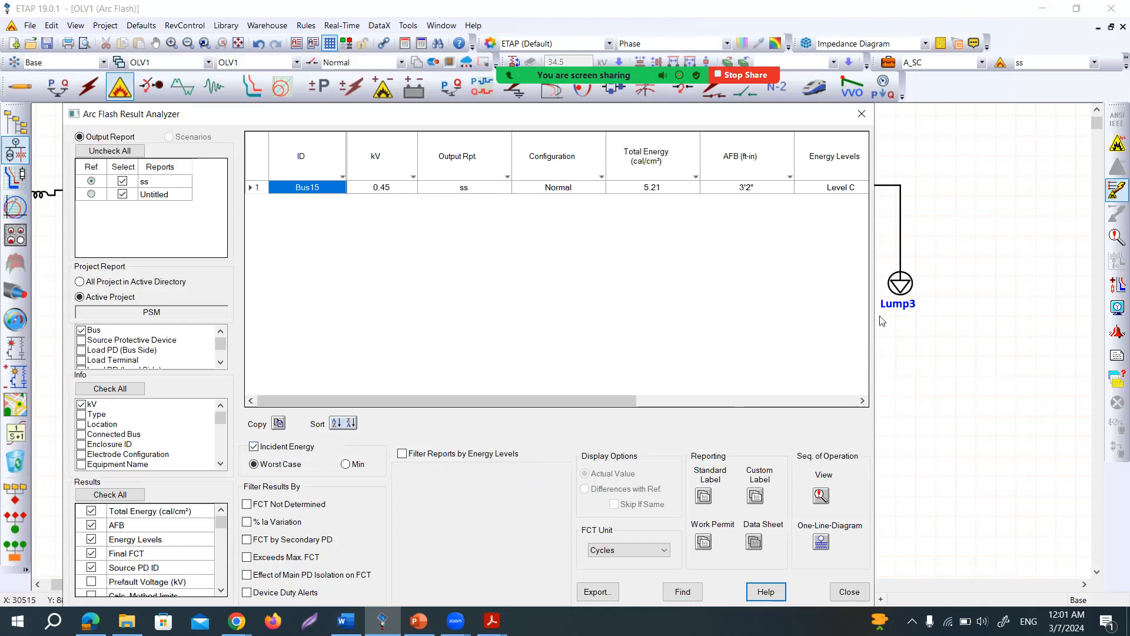
{"action": "left_click", "coordinate": [864, 116]}
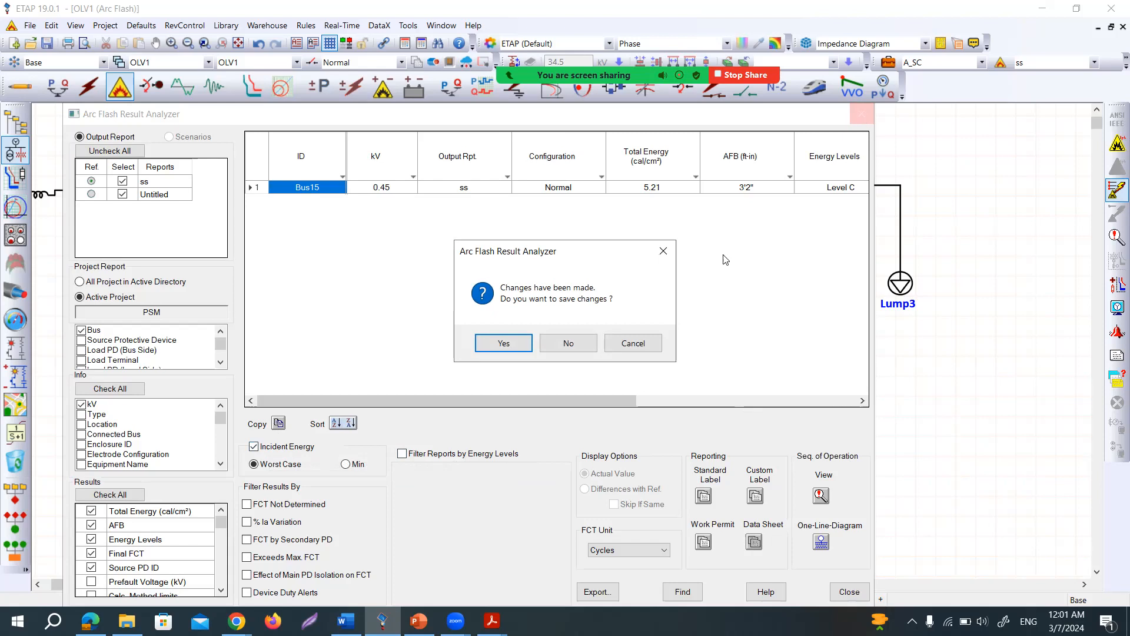
{"action": "left_click", "coordinate": [582, 346]}
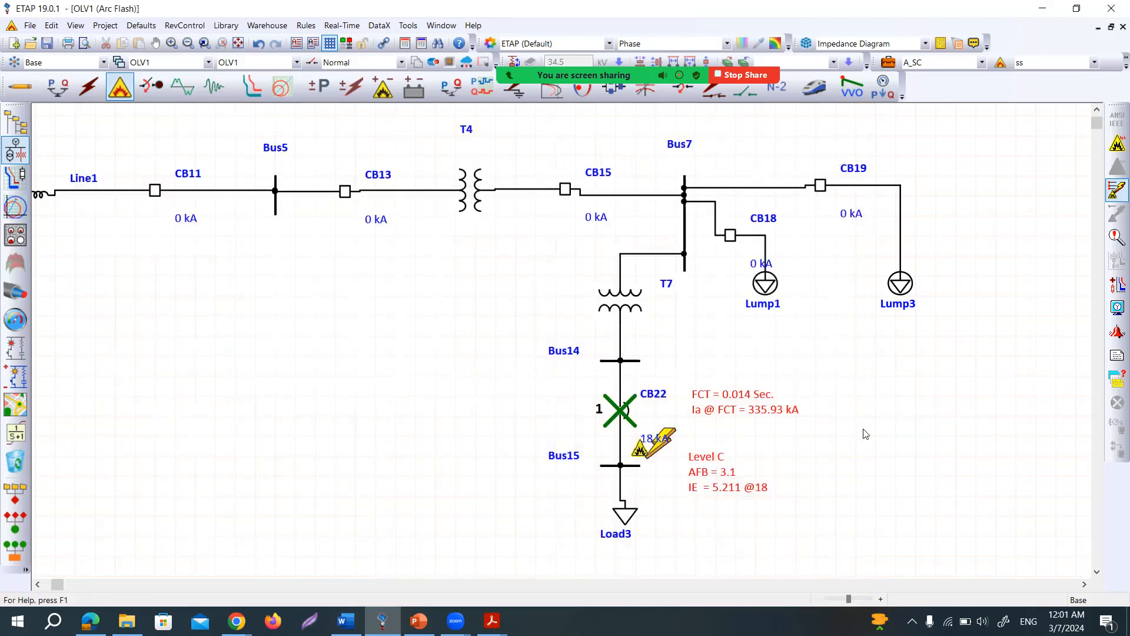
Switch to Acrobat and review the Arc Flash Summary report and the 3.5X7 Danger1-Bus label for Bus15.
{"action": "mouse_move", "coordinate": [492, 621]}
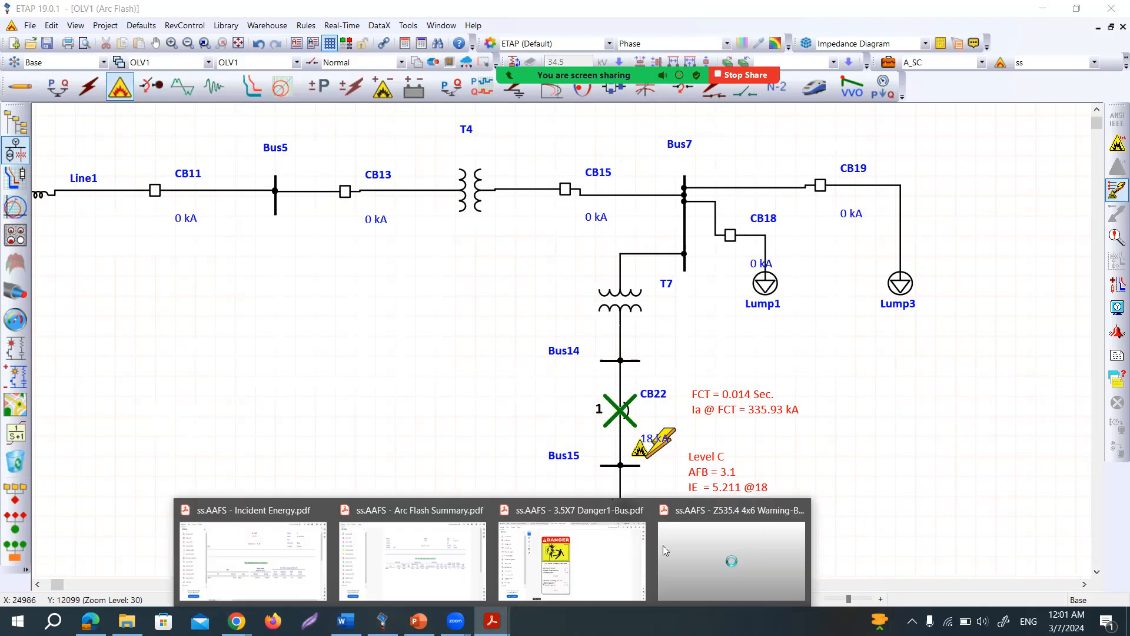
{"action": "left_click", "coordinate": [392, 560]}
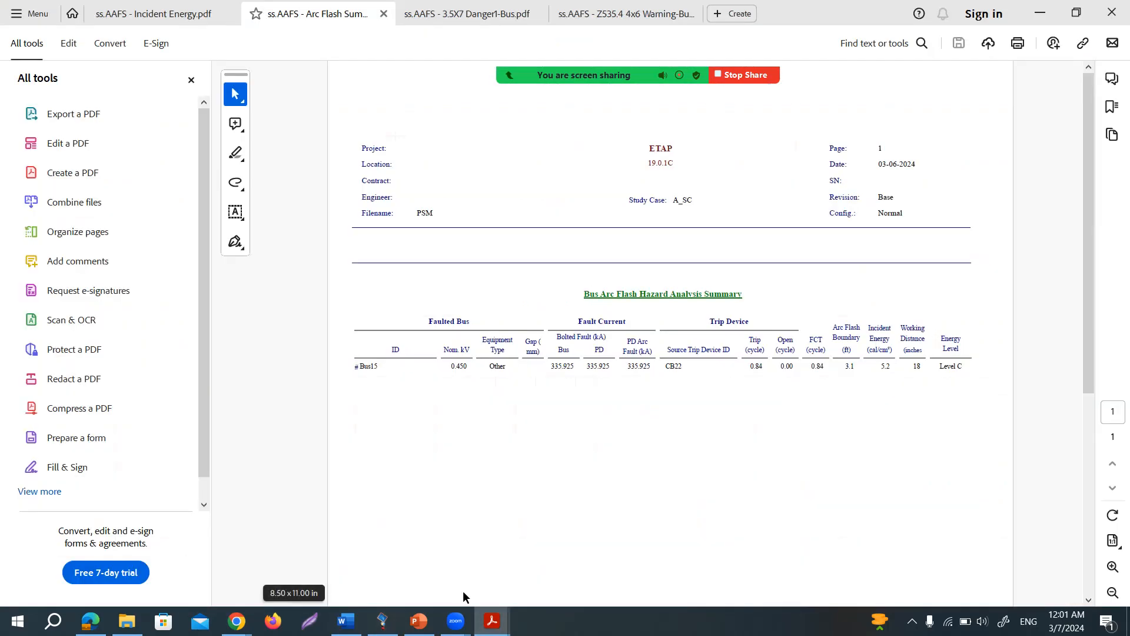
{"action": "mouse_move", "coordinate": [495, 618]}
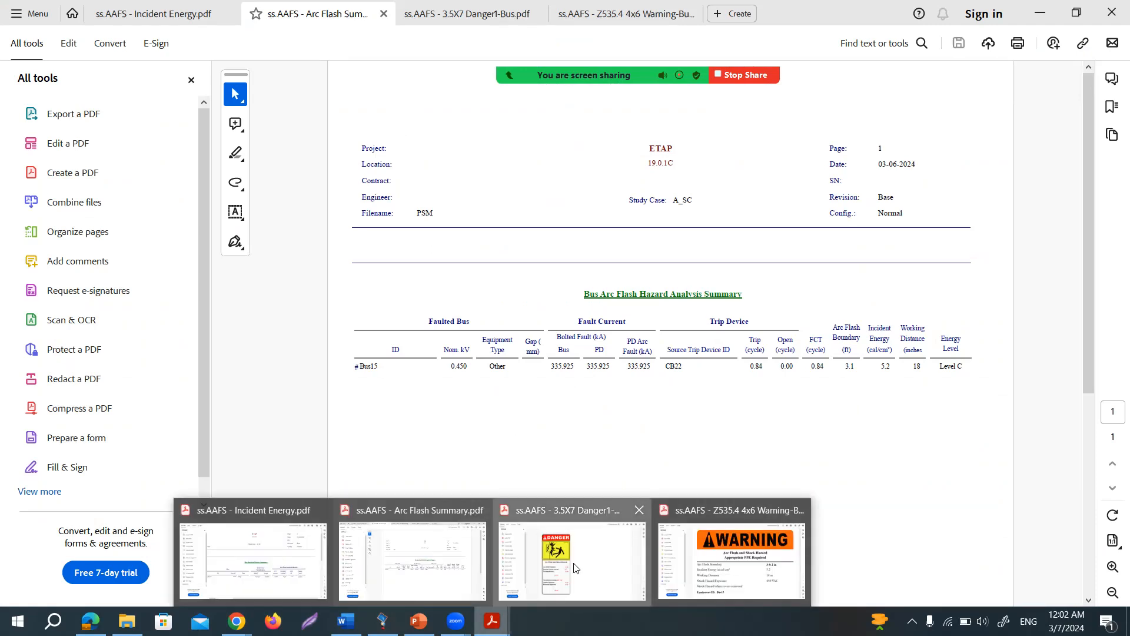
{"action": "left_click", "coordinate": [574, 563]}
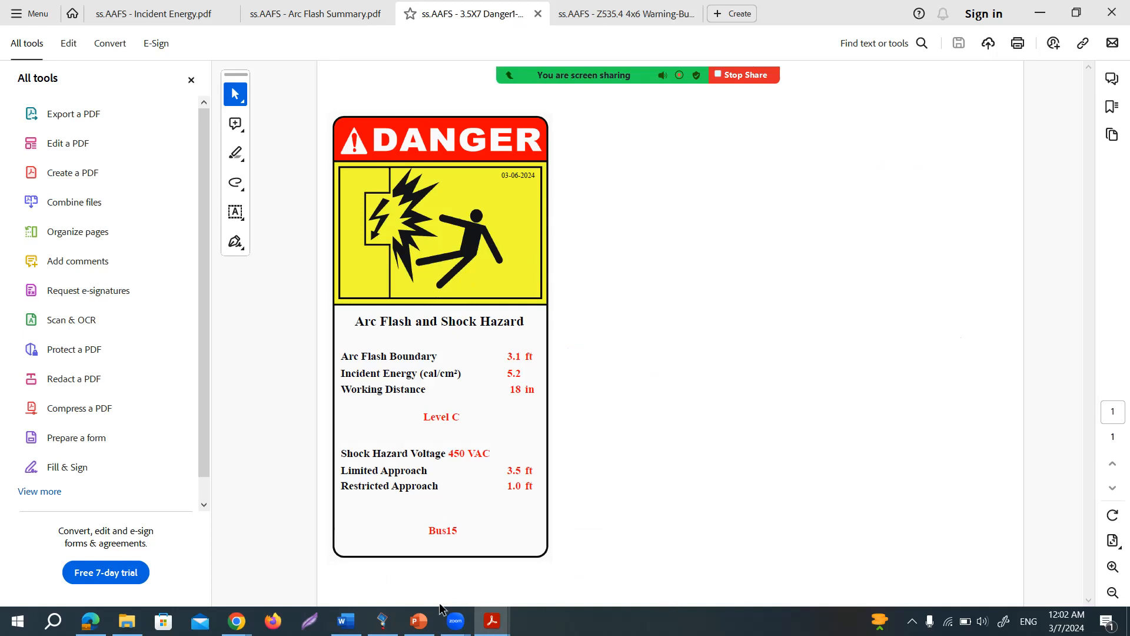
{"action": "key", "text": "ctrl+Tab"}
Return to ETAP, open the A_SC arc flash study case and review its bus selection, arc flash method and fault clearing time settings.
{"action": "left_click", "coordinate": [388, 616]}
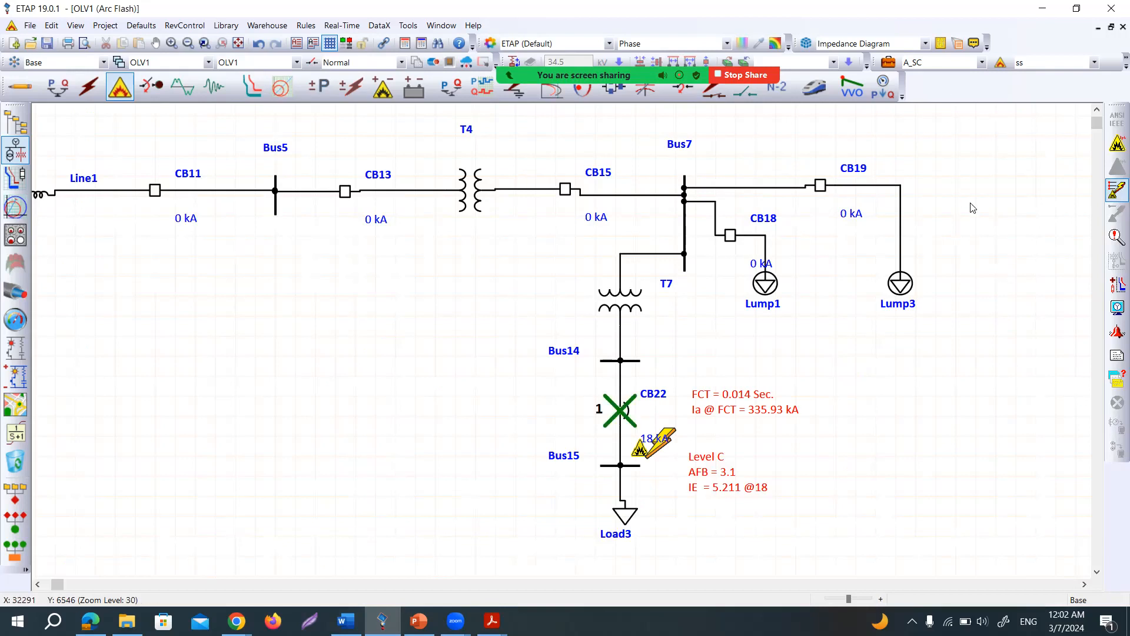
{"action": "left_click", "coordinate": [889, 62]}
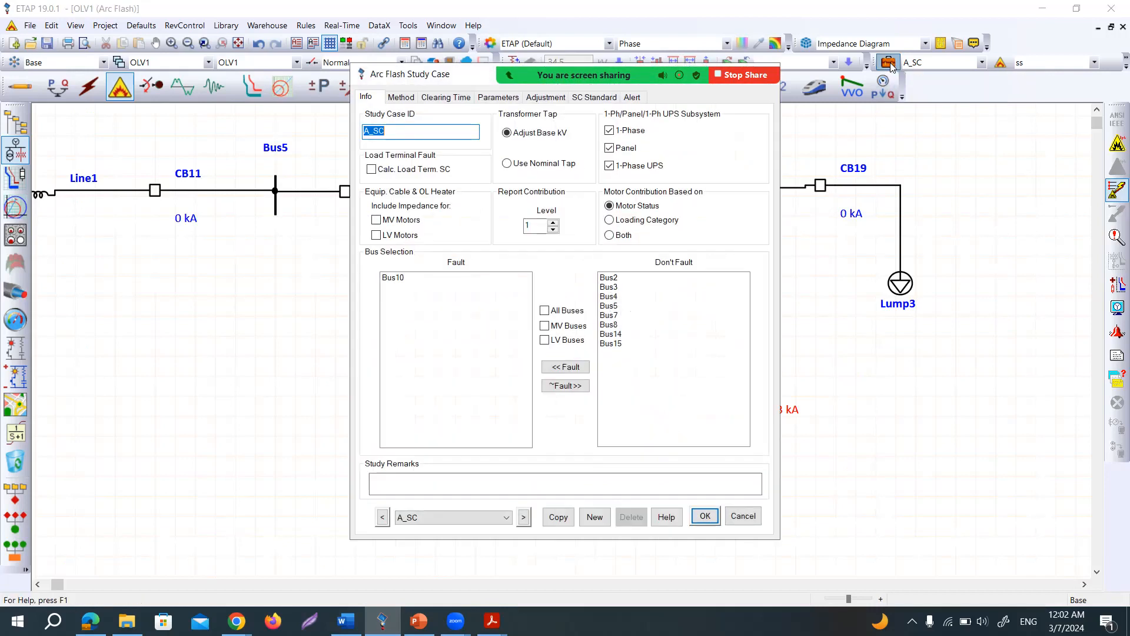
{"action": "left_click_drag", "start_coordinate": [441, 85], "coordinate": [409, 132]}
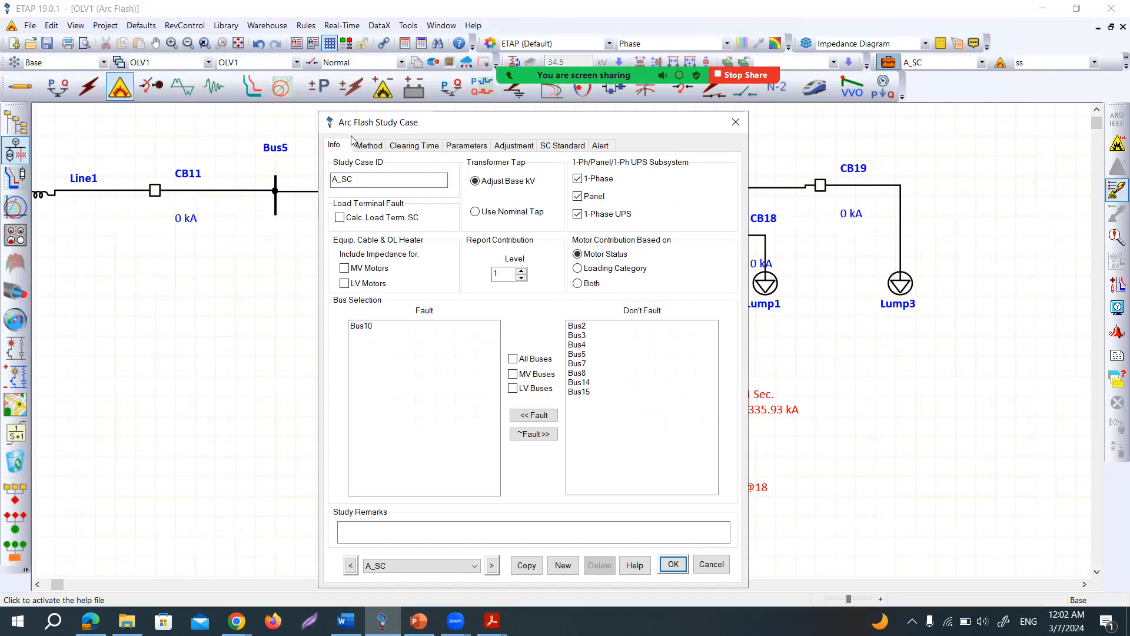
{"action": "left_click", "coordinate": [371, 331]}
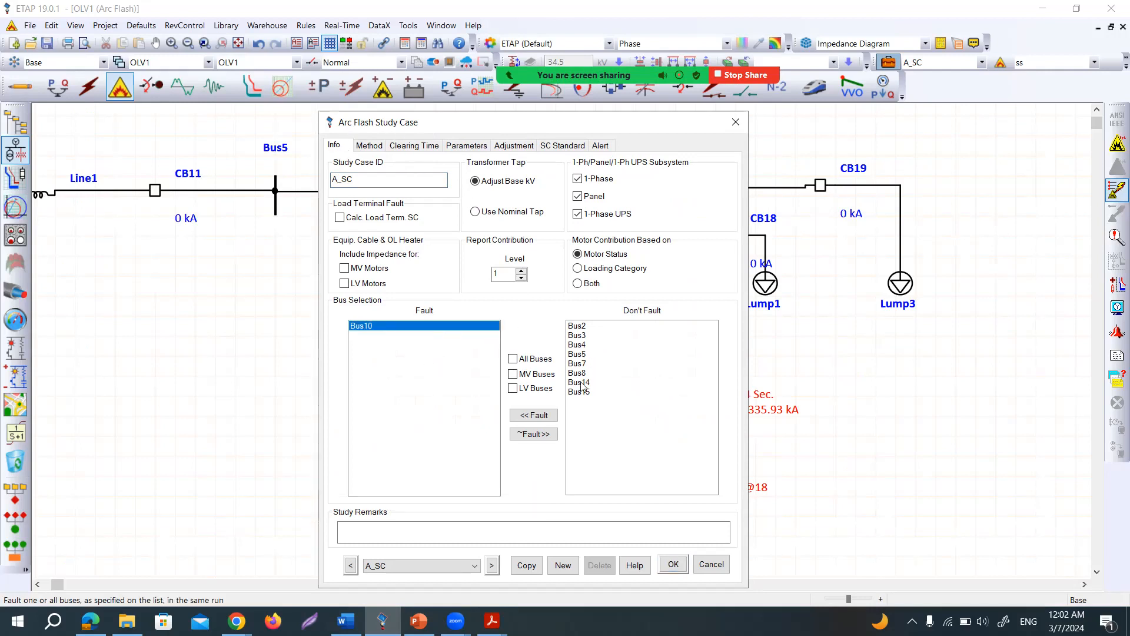
{"action": "left_click", "coordinate": [370, 145]}
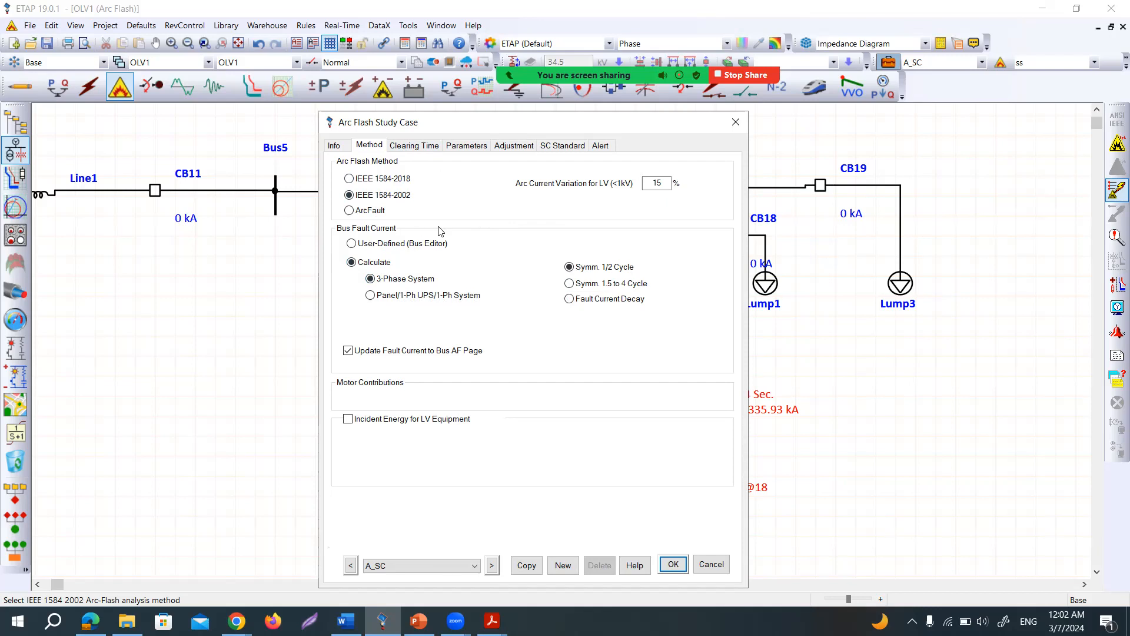
{"action": "left_click", "coordinate": [420, 148]}
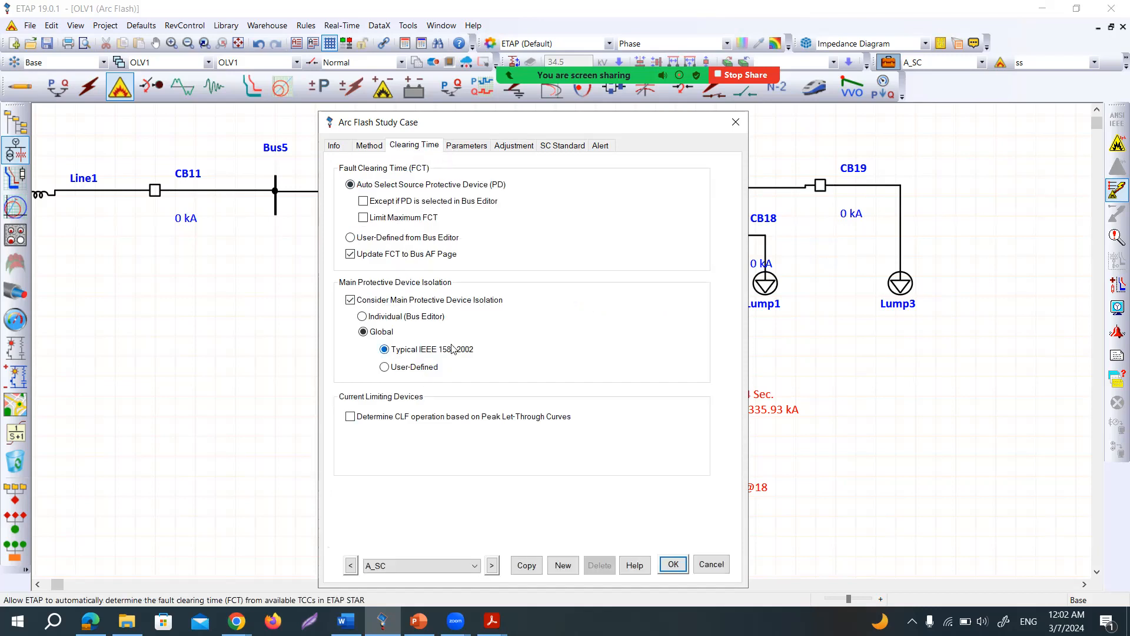
Try the NFPA 70E 2004 incident energy levels in the study case parameters and restore NFPA 70E 2012 to 2018 / User-Defined.
{"action": "left_click", "coordinate": [478, 148]}
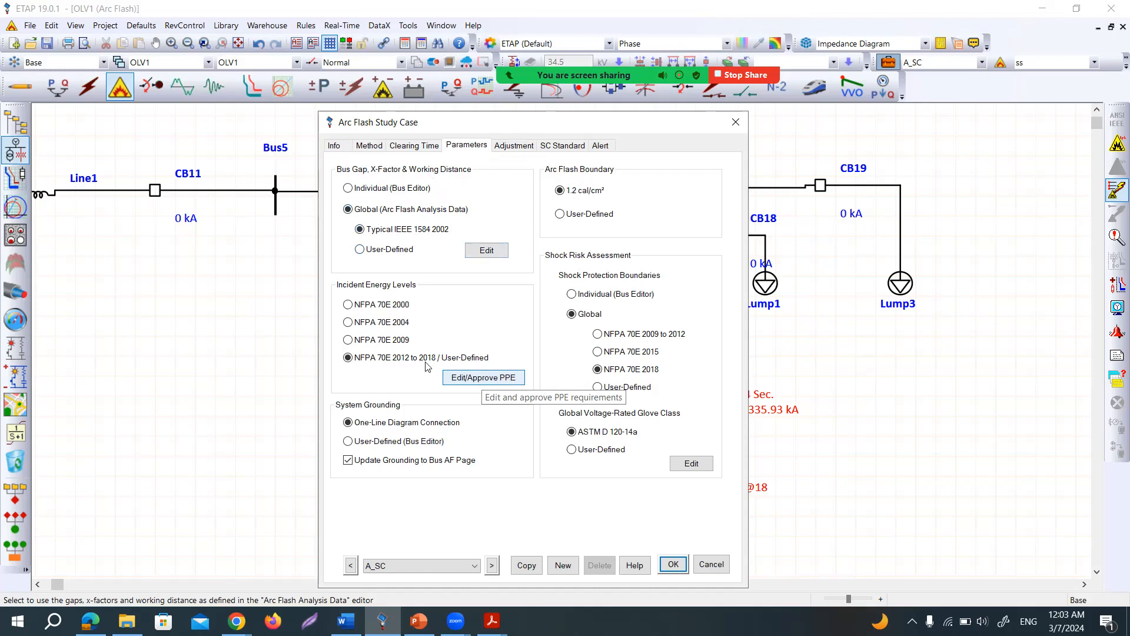
{"action": "left_click", "coordinate": [389, 340]}
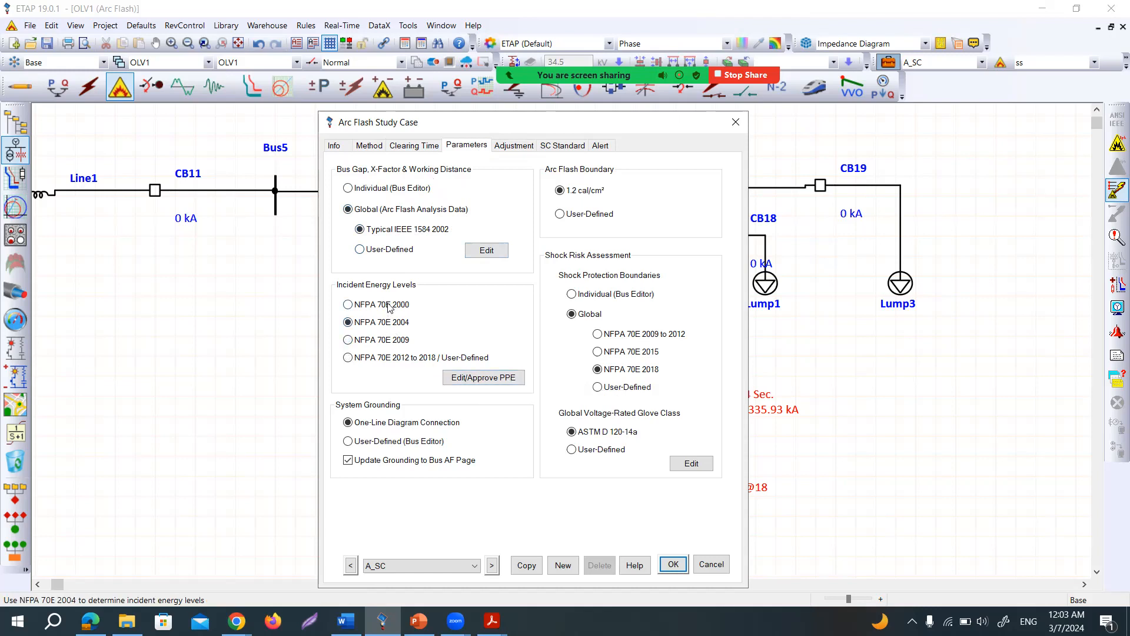
{"action": "left_click", "coordinate": [404, 359]}
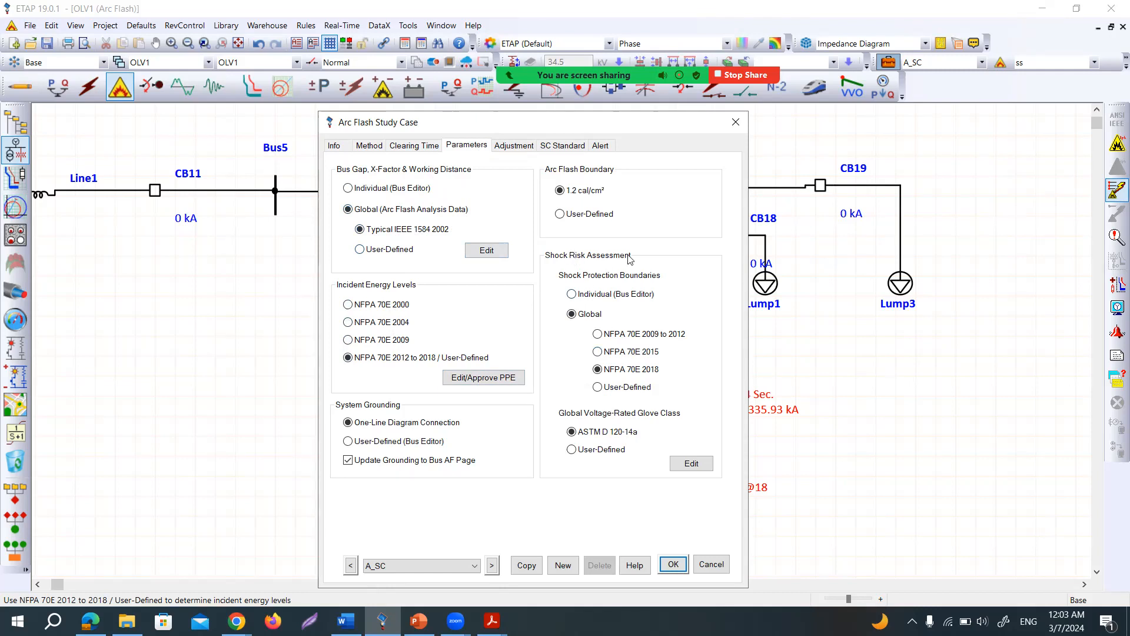
Review the study case's tolerance adjustments and short-circuit standard settings, and close the Arc Flash Study Case editor.
{"action": "left_click", "coordinate": [523, 148]}
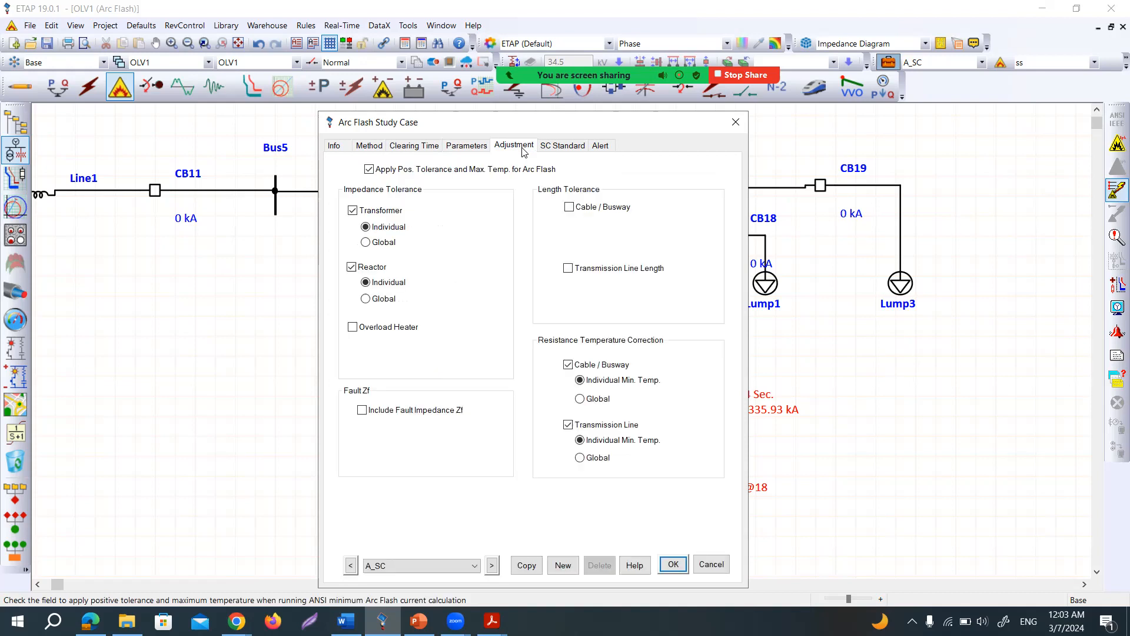
{"action": "left_click", "coordinate": [550, 148]}
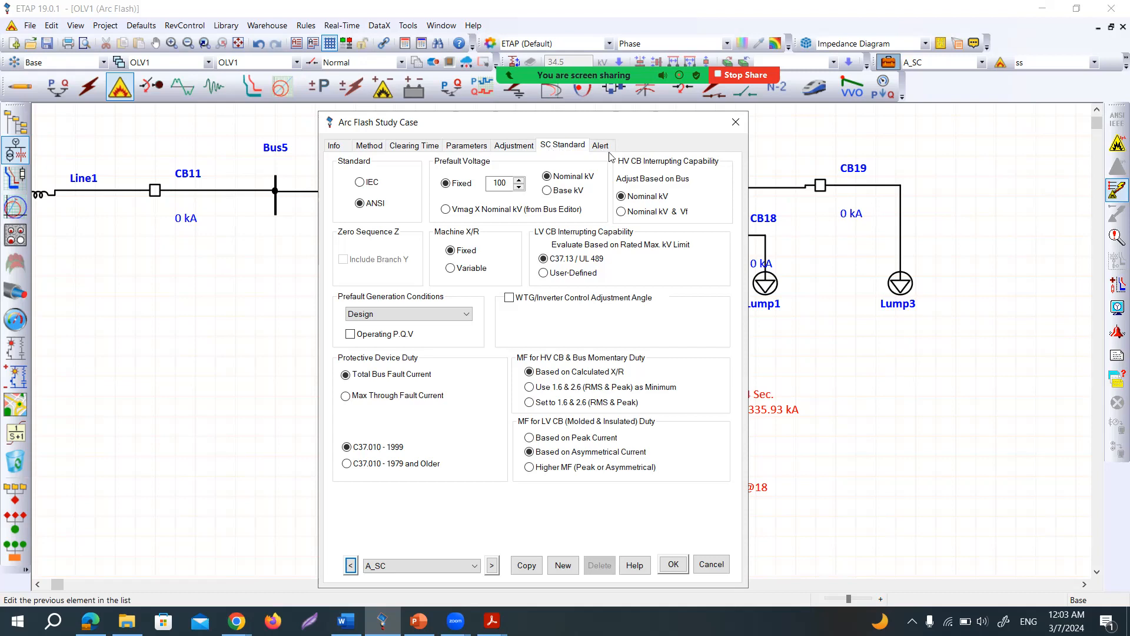
{"action": "left_click", "coordinate": [739, 124]}
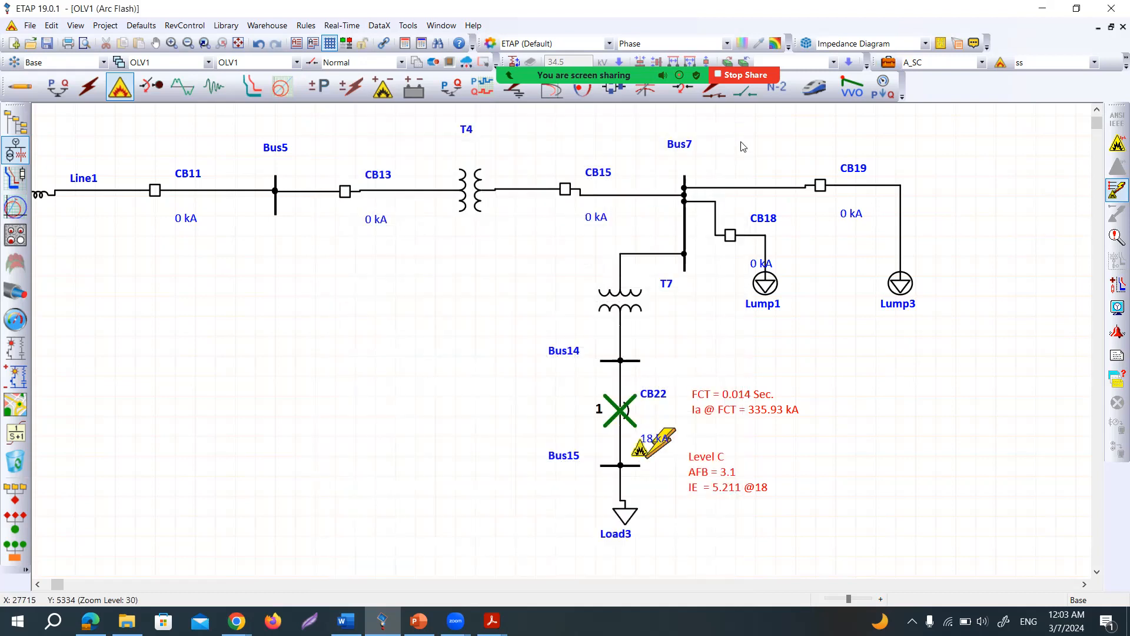